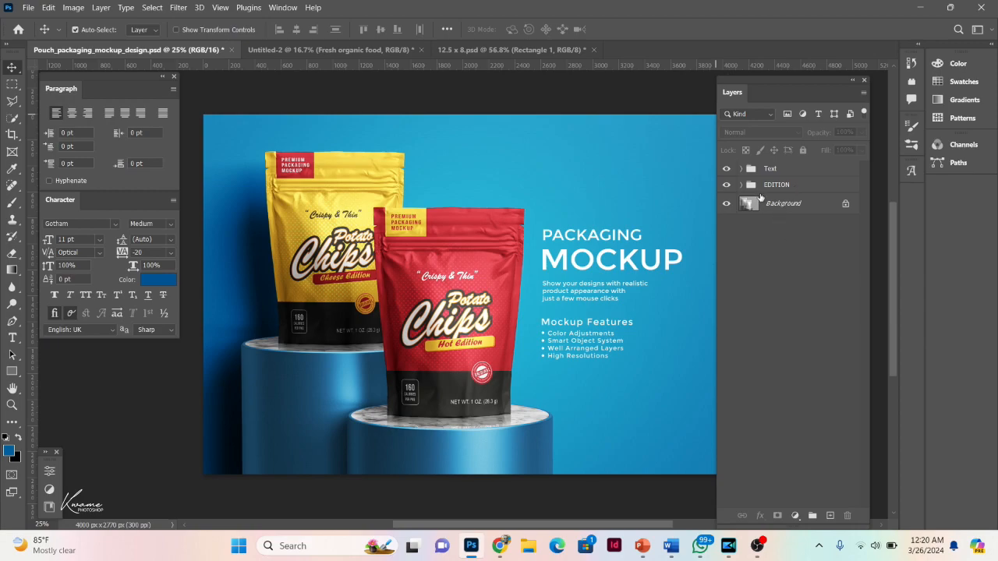
Expand the EDITION and "Place your design here" groups, check which pouch each design layer controls, and open the front pouch's smart object.
left_click(742, 184)
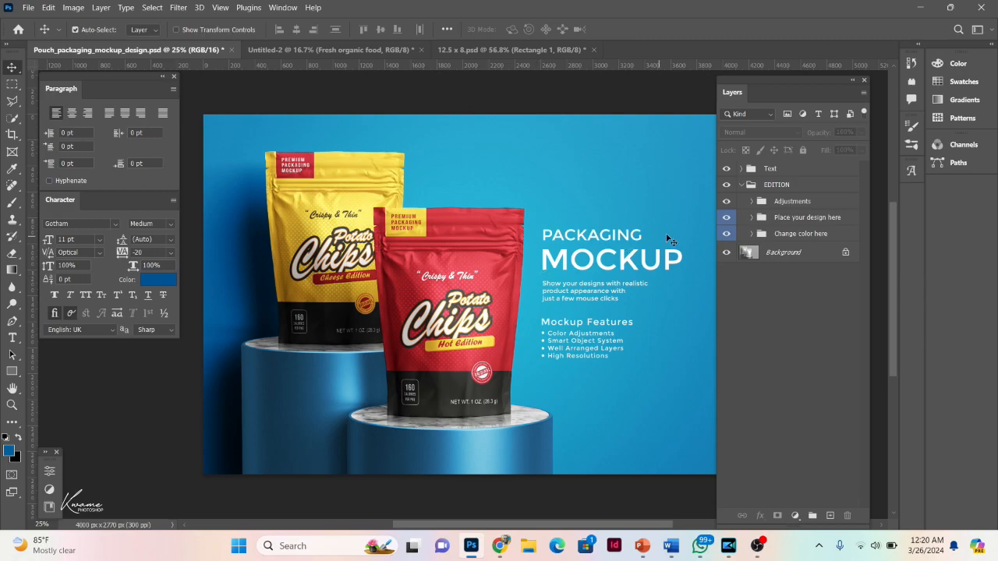
left_click(750, 218)
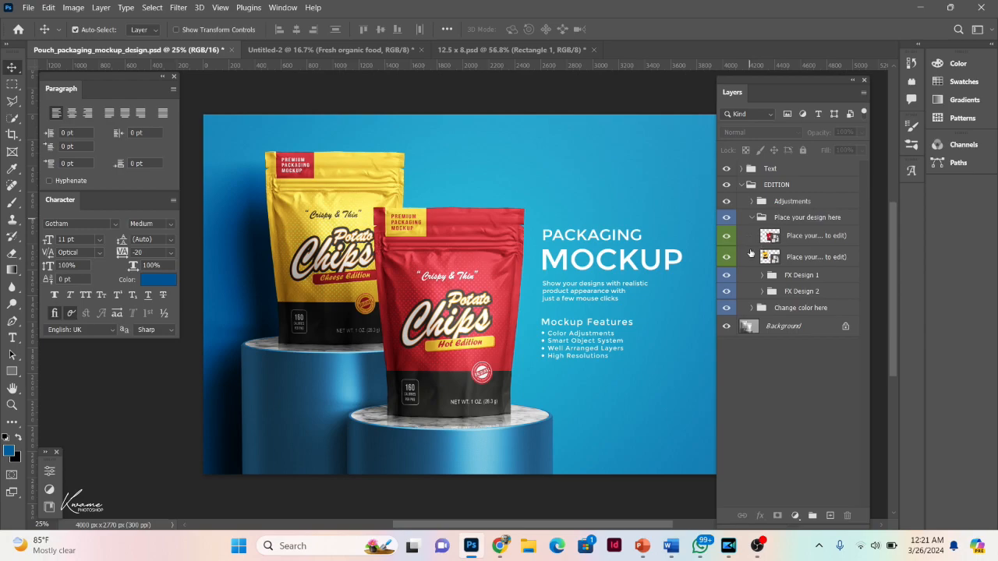
left_click(727, 236)
left_click(727, 236)
left_click(727, 257)
left_click(727, 257)
double_click(769, 236)
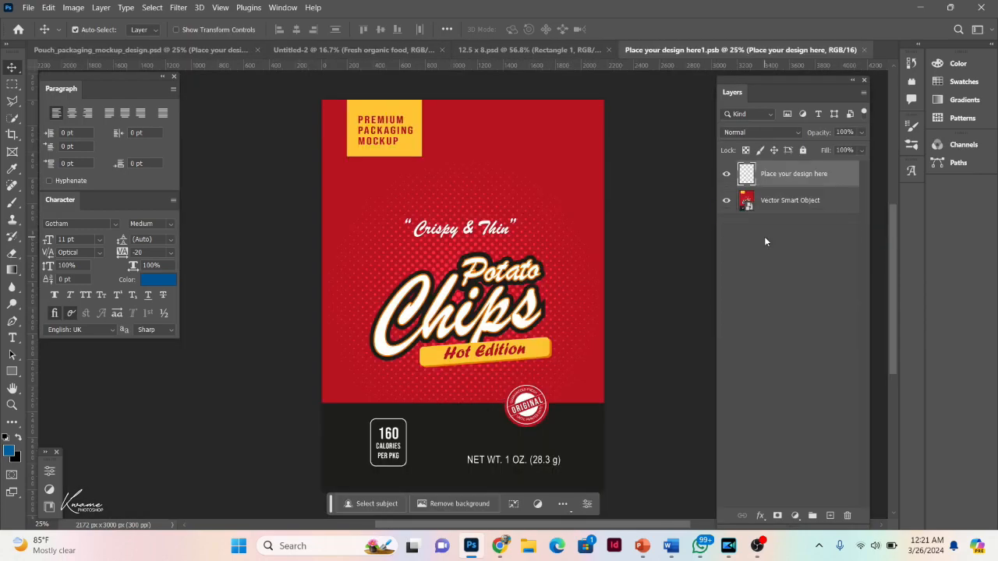
Compare the 12.5 x 8 KOKO artwork, the pouch mockup and the contents of the front pouch's smart object.
left_click(559, 49)
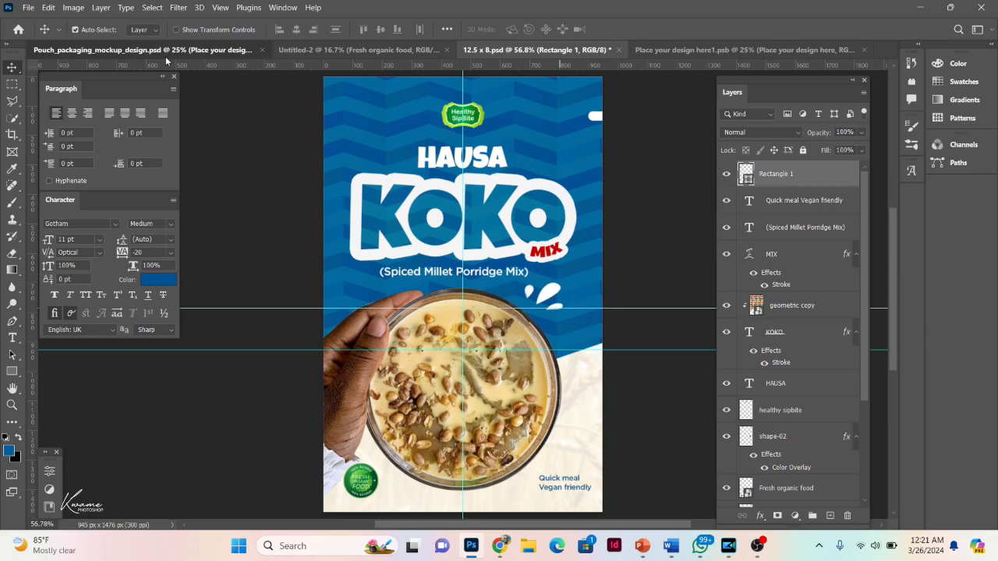
left_click(78, 50)
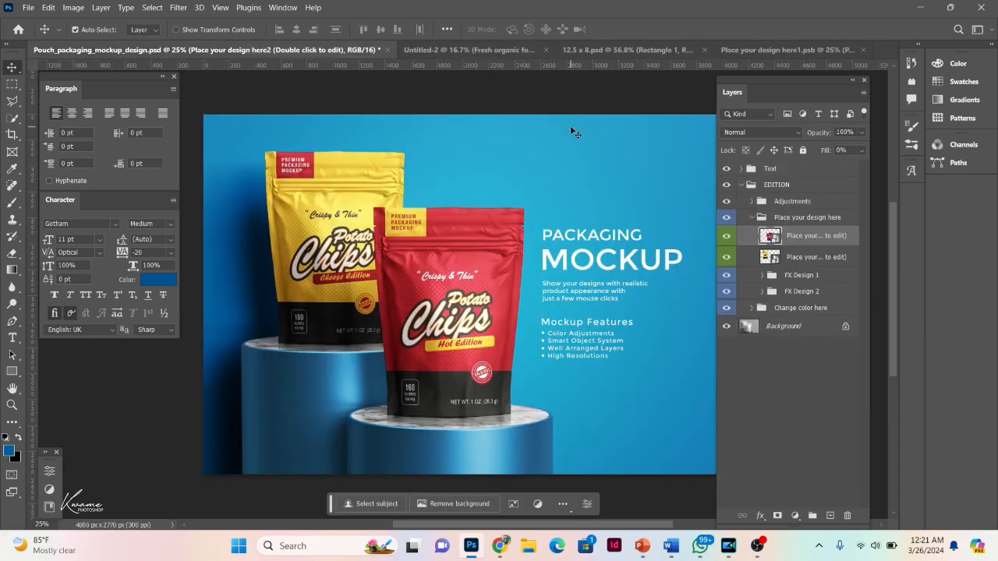
double_click(769, 236)
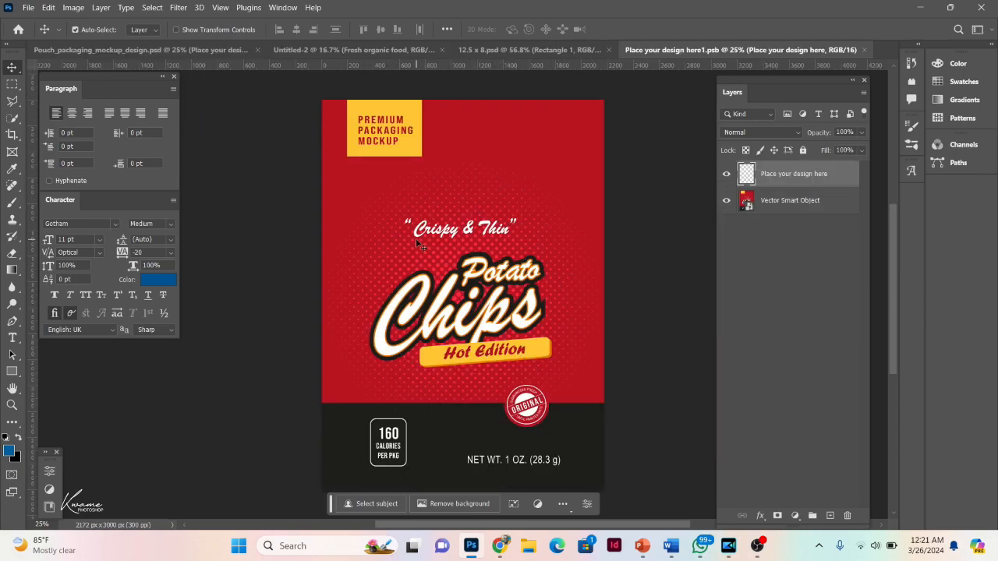
left_click(187, 51)
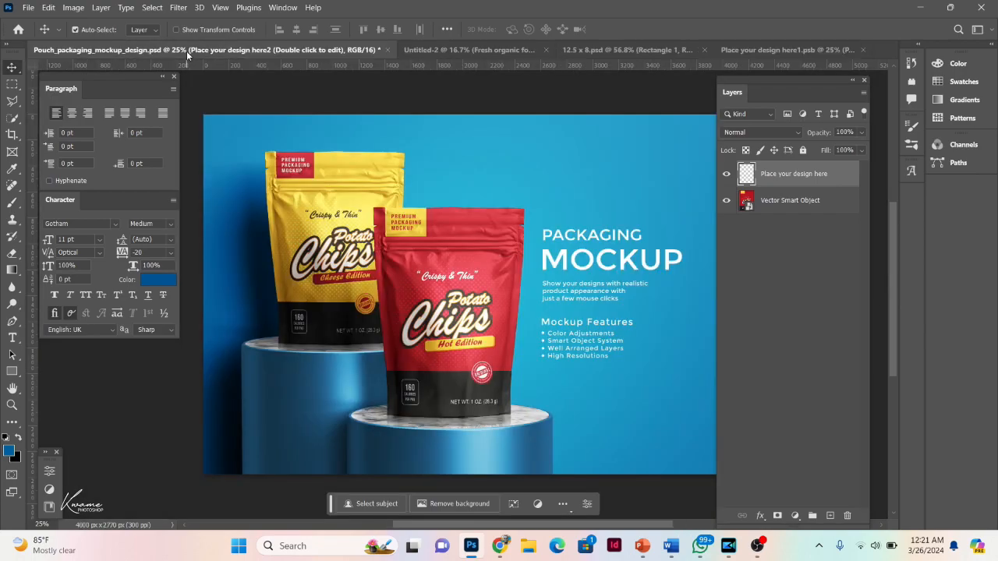
Delete the red potato chips artwork from the front pouch's smart object.
left_click(749, 48)
left_click(536, 303)
key("Delete")
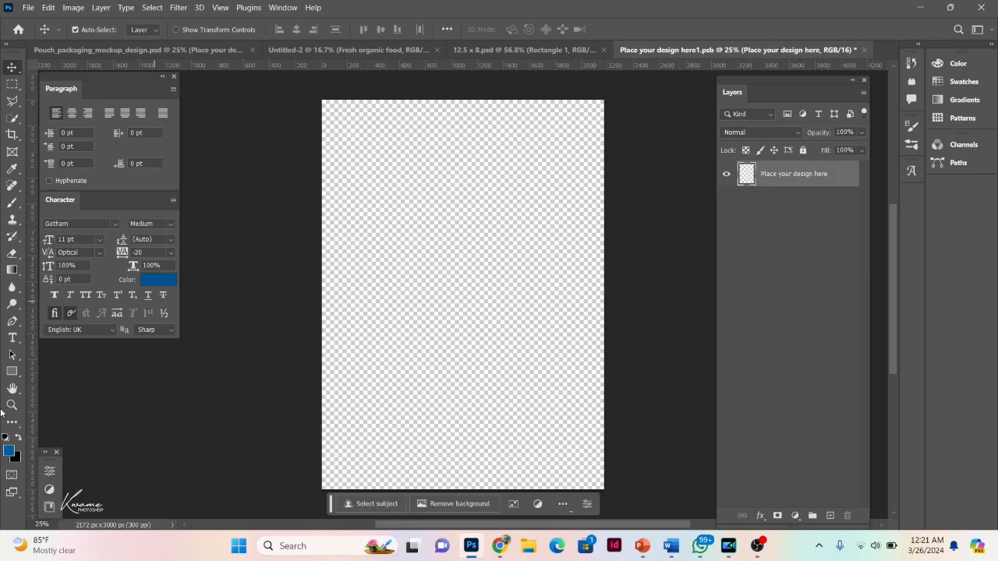
Draw a golden-yellow rectangle of about 1573 x 1446 px in the middle of the smart object's canvas.
left_click(11, 371)
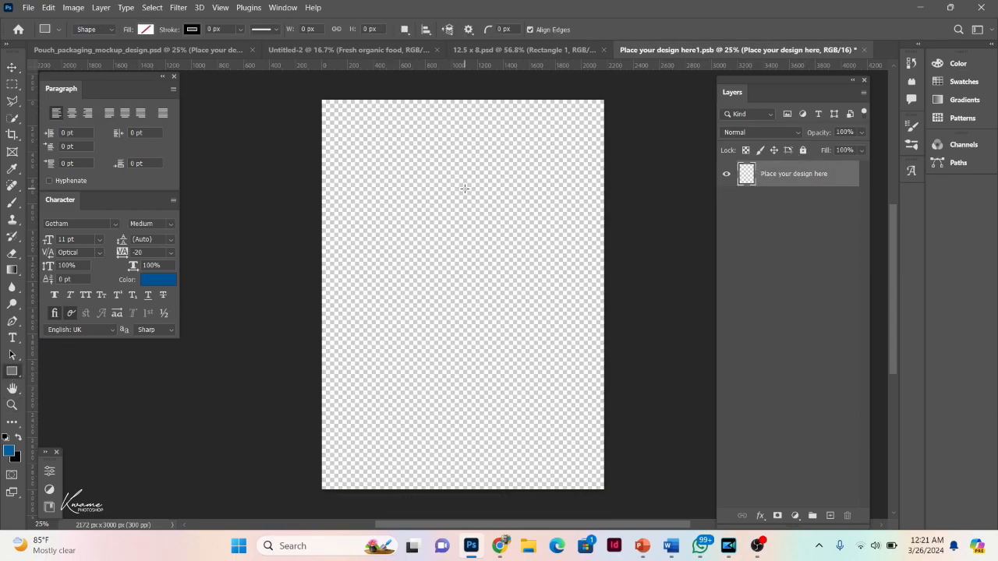
left_click(464, 189)
left_click(527, 247)
mouse_move(356, 183)
left_mouse_down()
mouse_move(559, 278)
mouse_move(562, 369)
left_mouse_up()
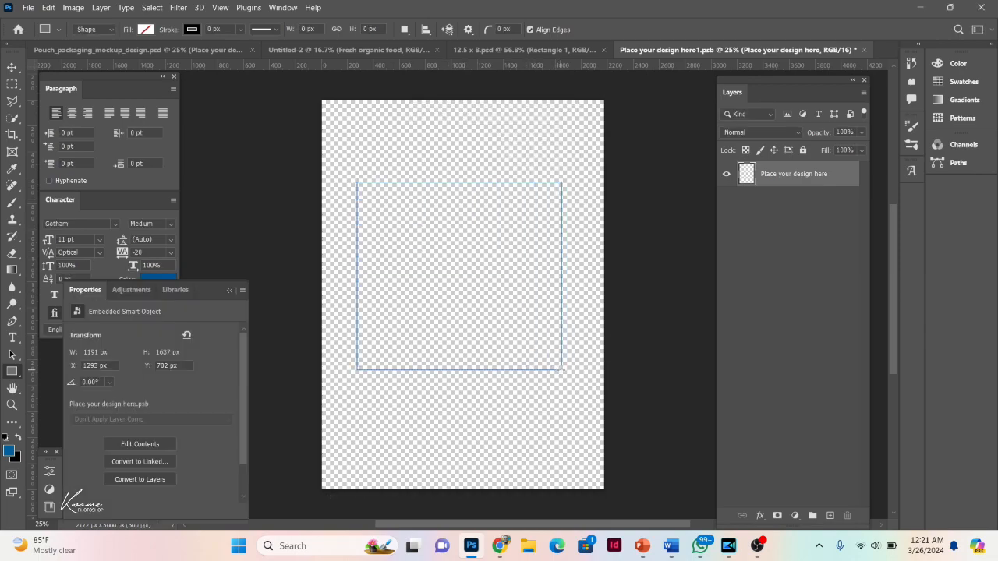
left_click(146, 29)
left_click(183, 95)
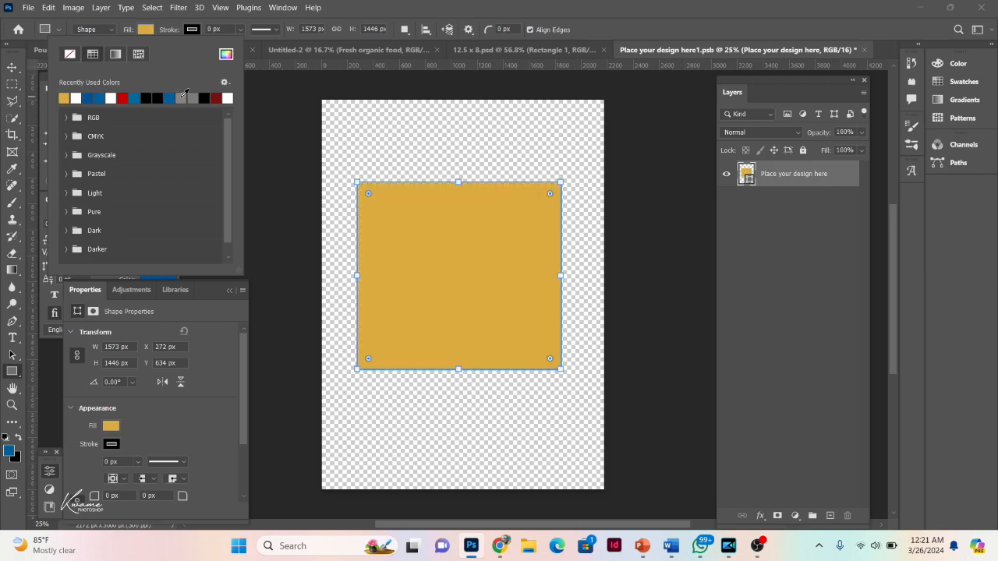
left_click(14, 70)
left_click(13, 70)
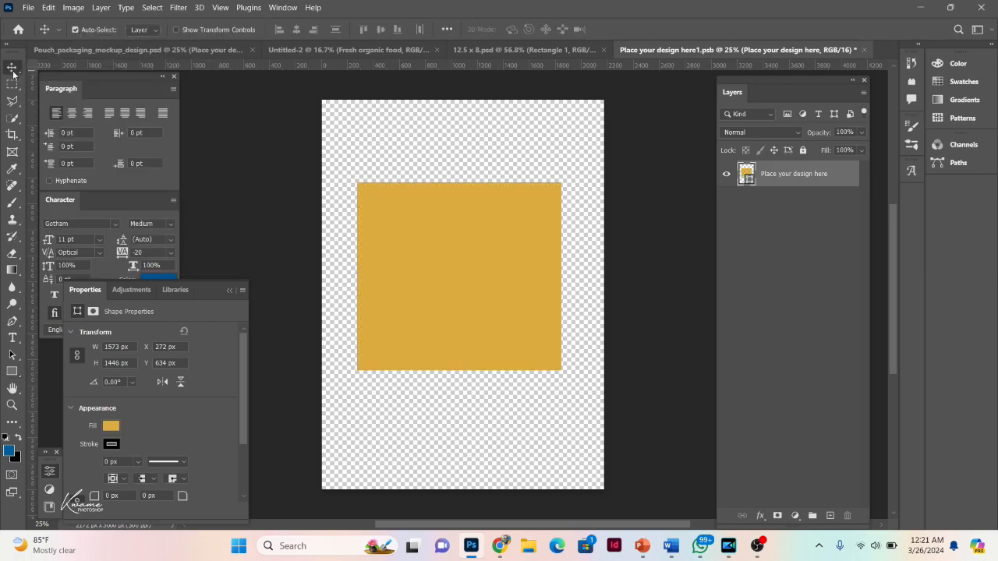
Save the smart object and check how the yellow rectangle looks on the front pouch in the mockup.
key("ctrl+s")
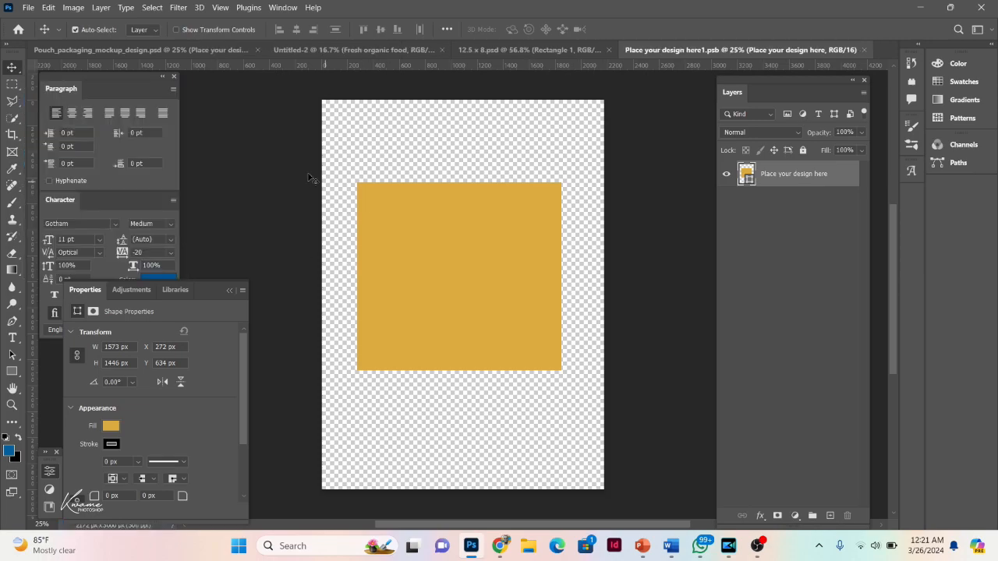
left_click(205, 50)
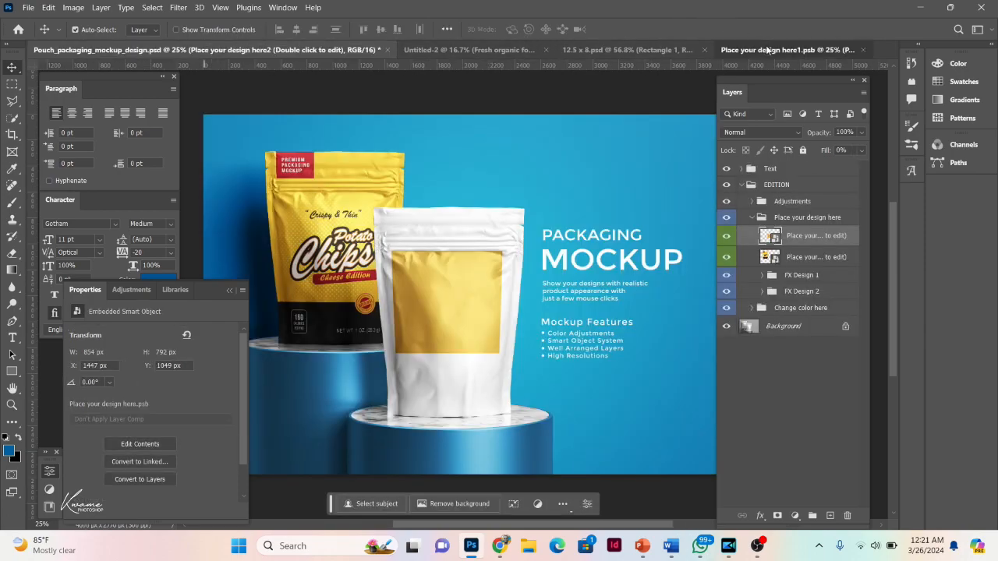
left_click(767, 50)
left_click(200, 52)
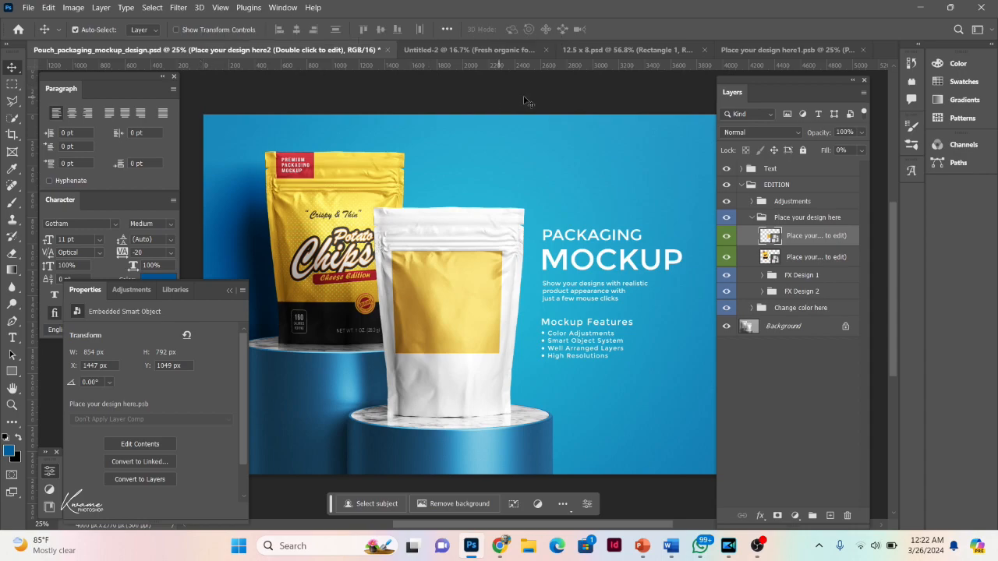
Add a new empty layer to the smart object and delete the yellow rectangle's layer.
left_click(782, 49)
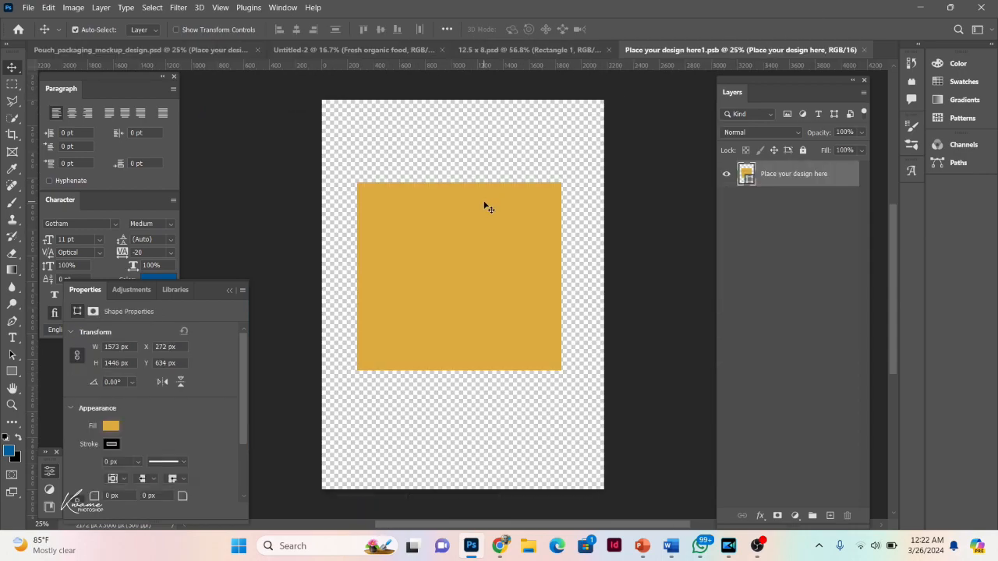
left_click(829, 515)
left_click(810, 202)
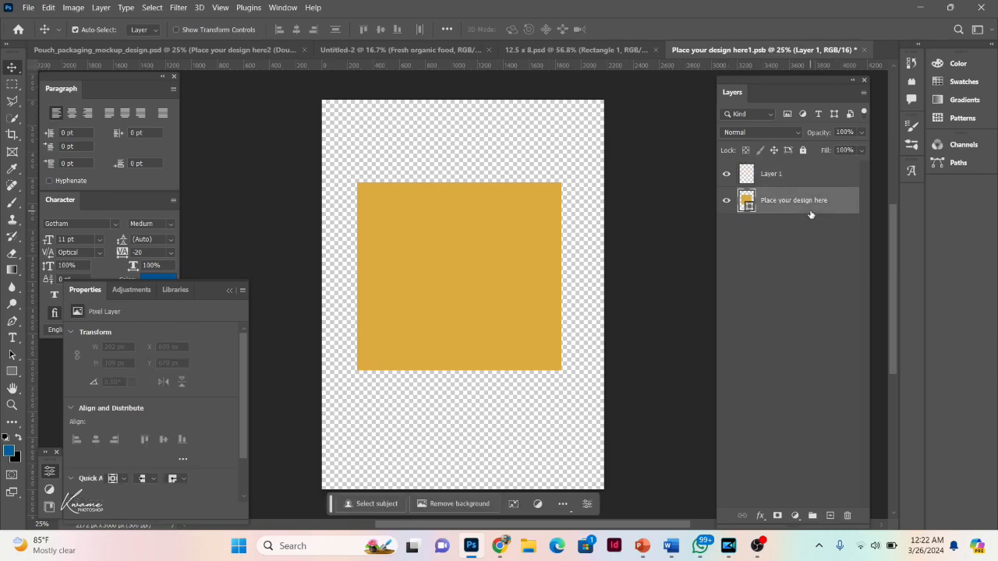
key("Delete")
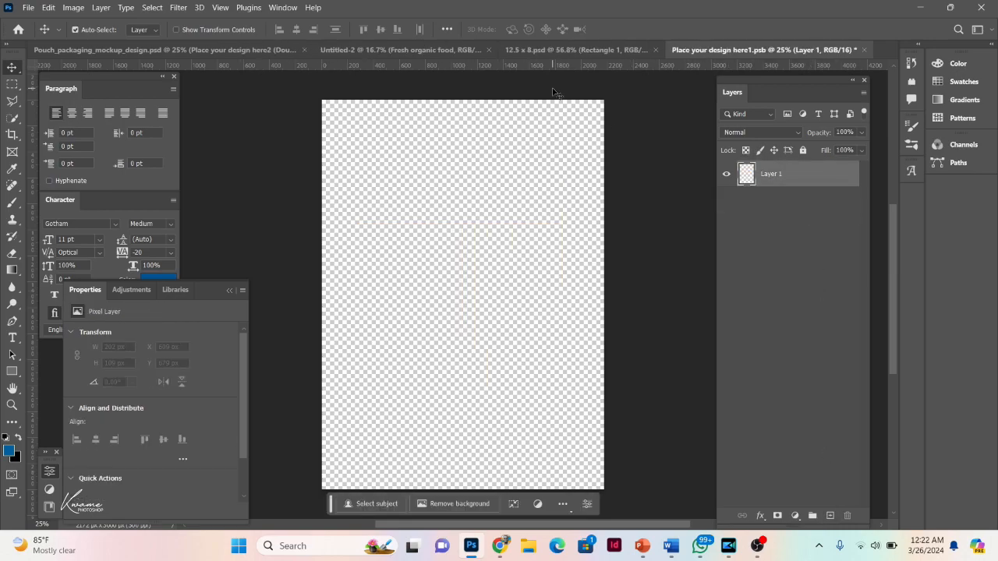
Copy all layers of the 12.5 x 8 KOKO design except the background into the front pouch's smart object, accepting the bit-depth difference.
left_click(547, 50)
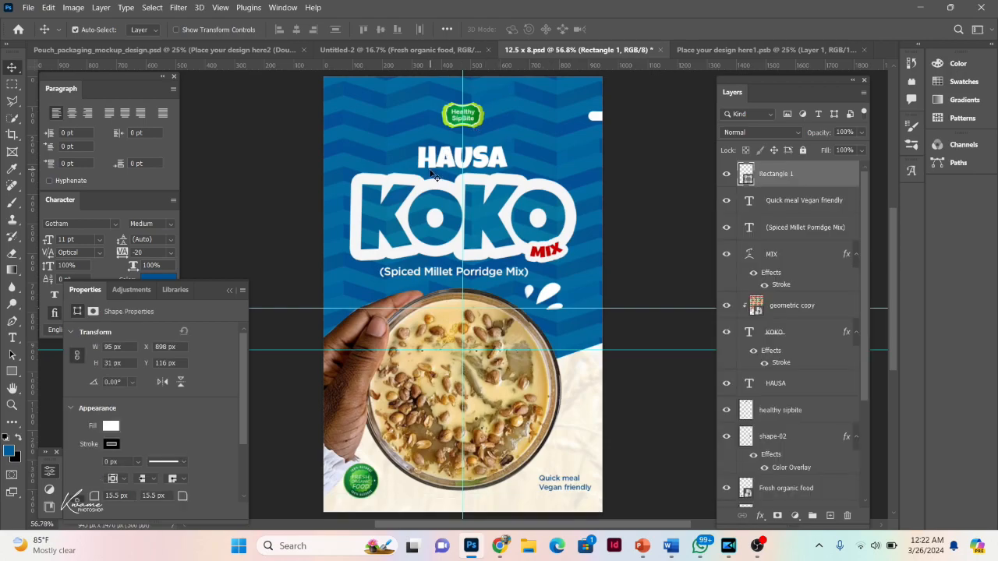
left_click_drag(460, 134, 431, 200)
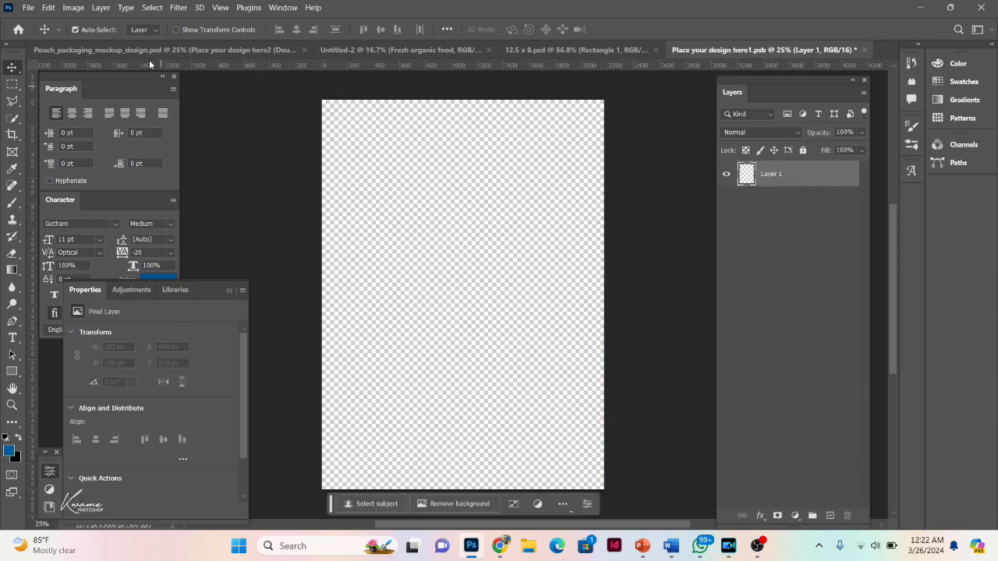
left_click_drag(148, 61, 729, 219)
scroll(730, 220, "down", 3)
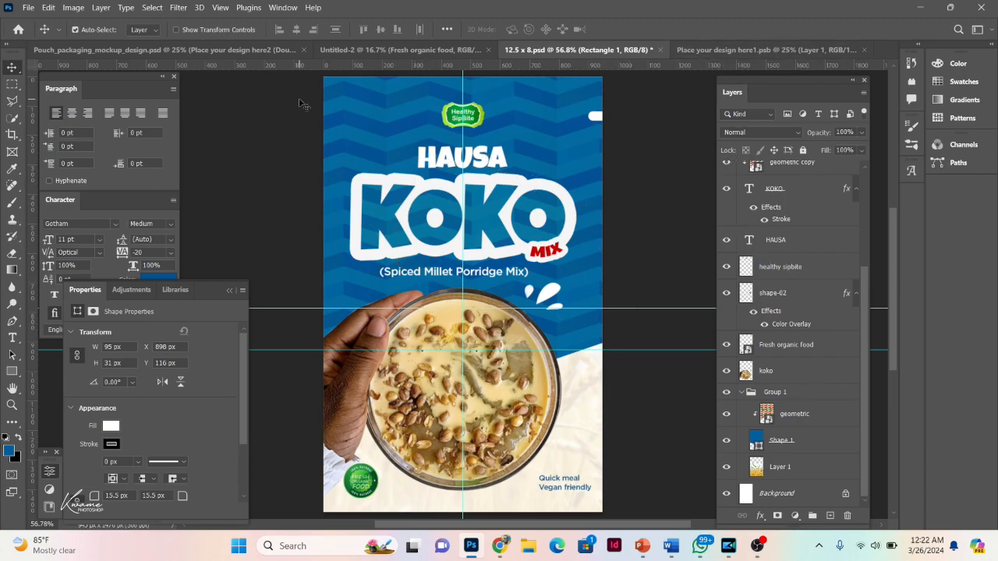
left_click_drag(294, 99, 683, 135)
key("ctrl+z")
left_click_drag(751, 49, 455, 268)
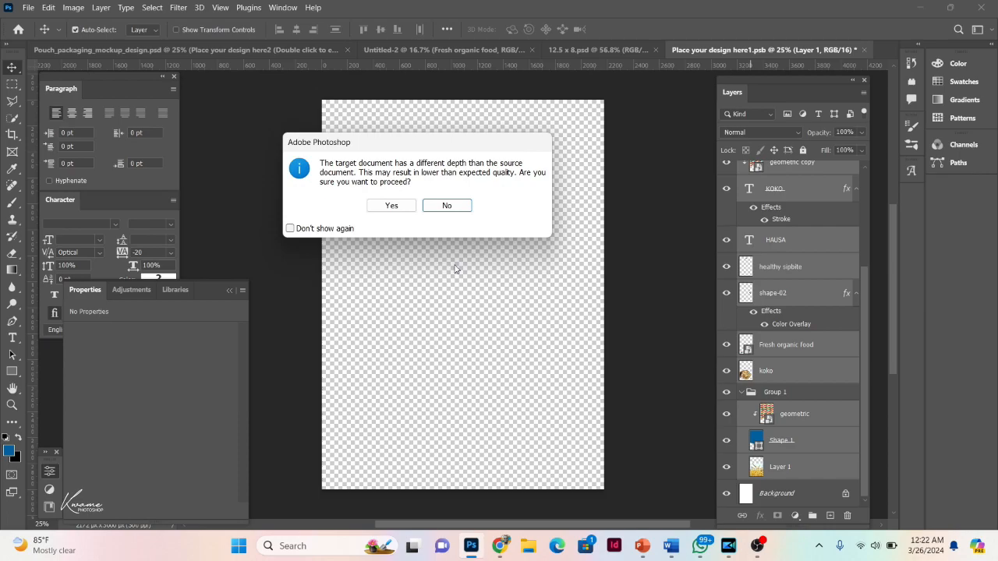
left_click(396, 205)
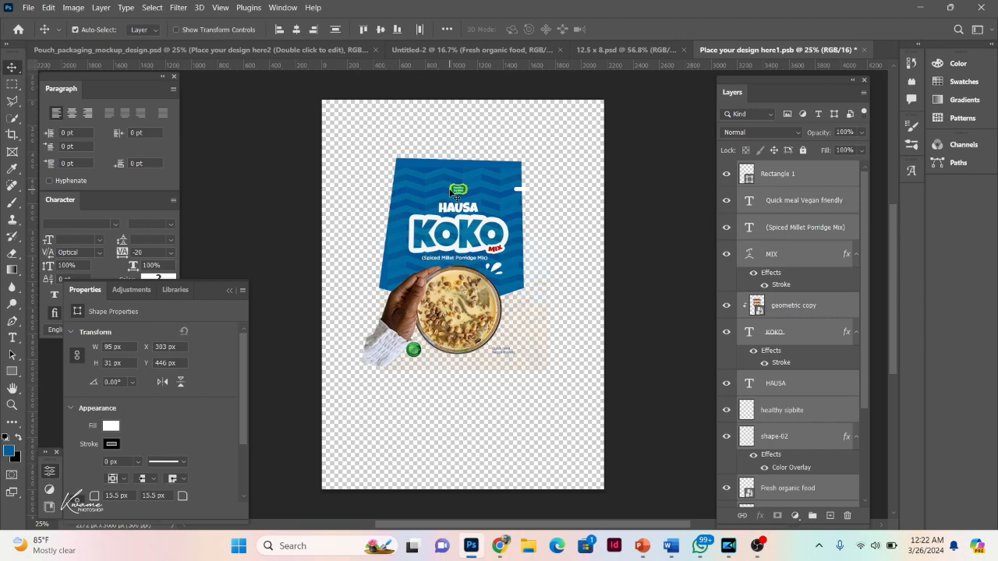
Scale the copied KOKO artwork to about 199% and position it centrally over the smart object's canvas.
key("ctrl+t")
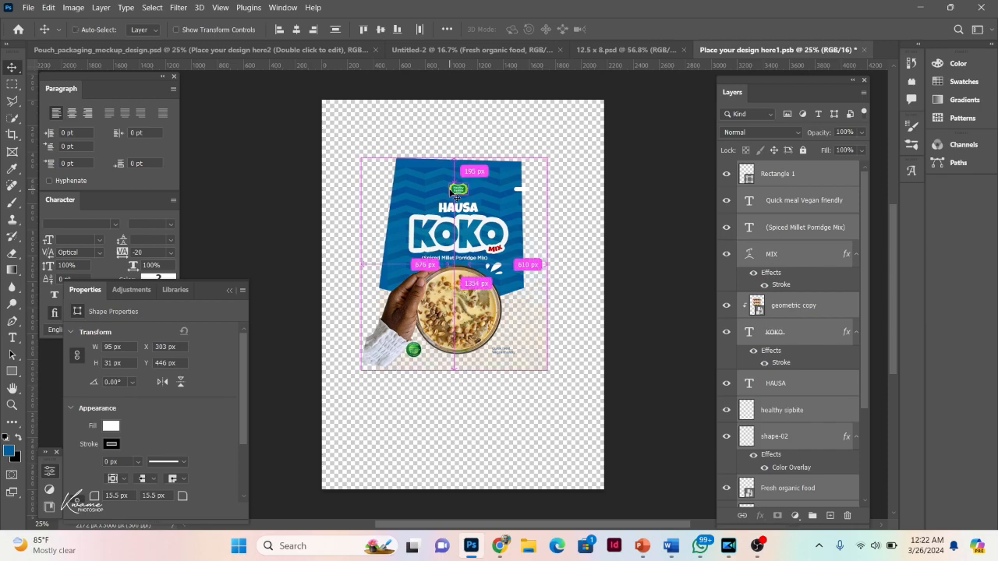
left_click_drag(458, 364, 458, 472)
left_click_drag(458, 160, 447, 99)
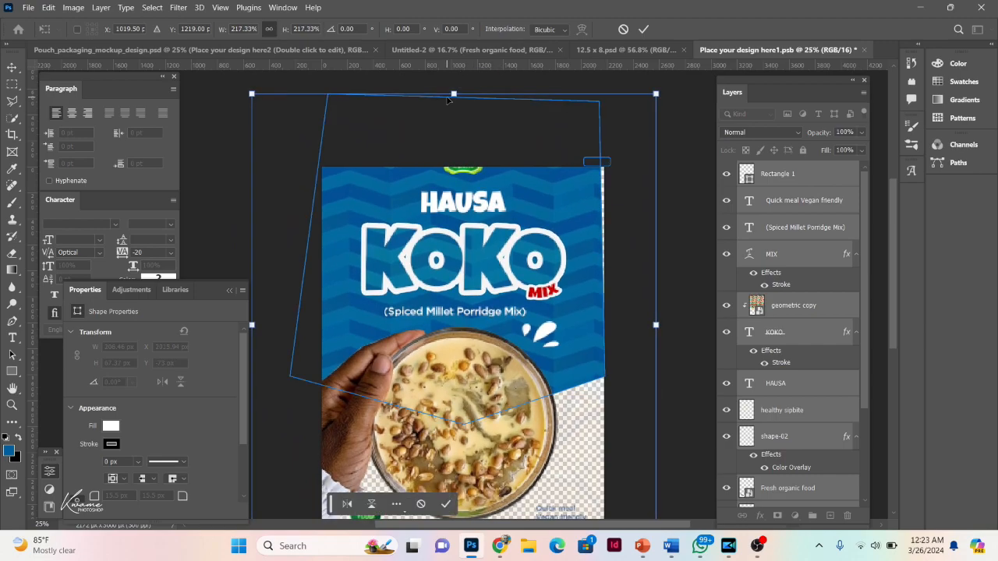
mouse_move(893, 226)
left_mouse_down()
mouse_move(897, 269)
mouse_move(891, 225)
left_mouse_up()
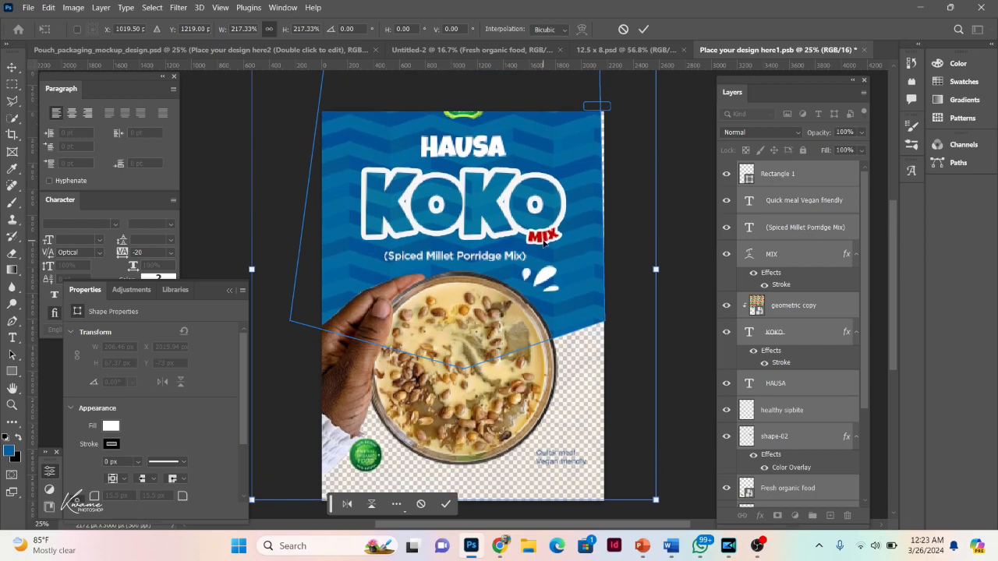
left_click_drag(543, 242, 535, 283)
left_click_drag(644, 307, 612, 306)
left_click_drag(511, 310, 535, 312)
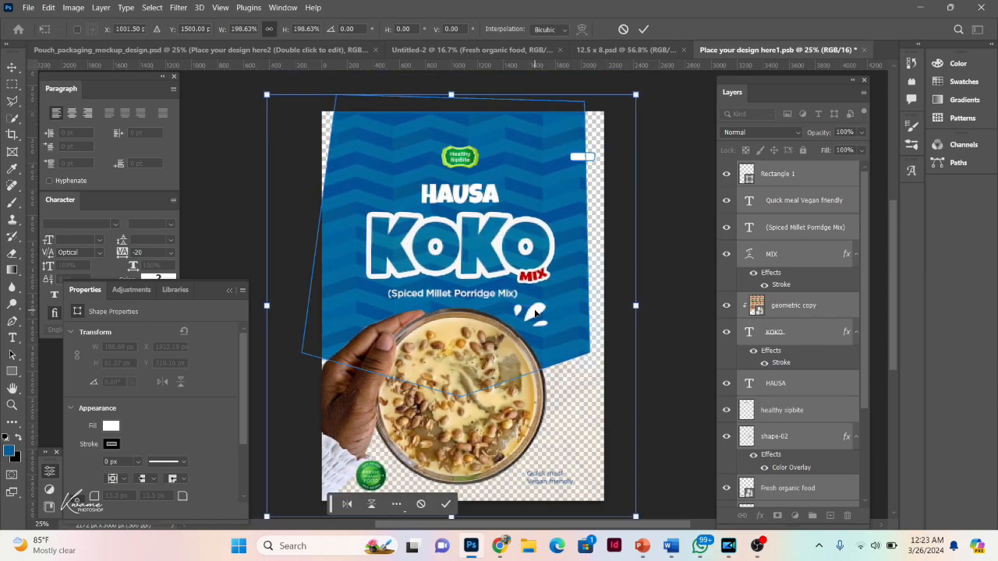
key("Return")
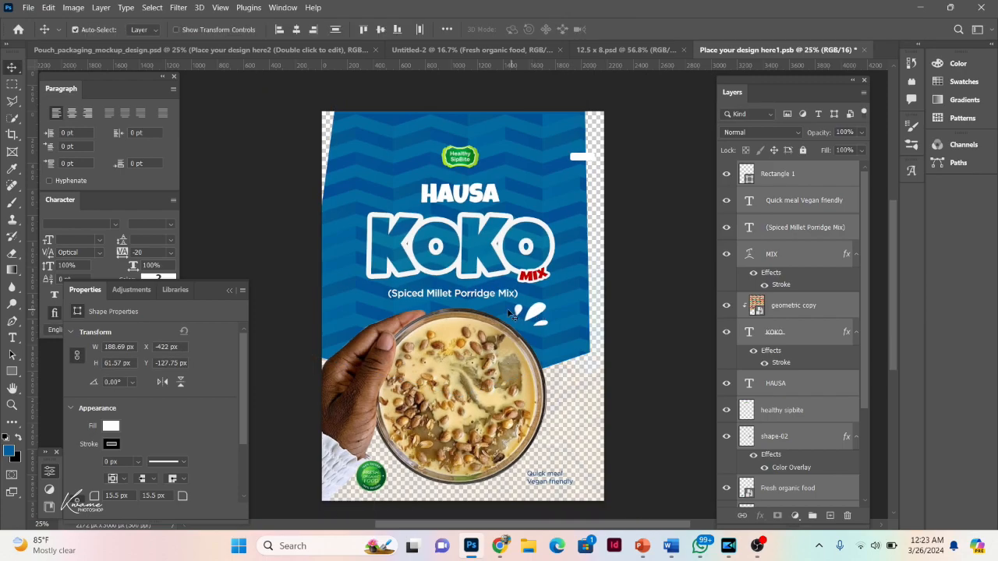
left_click_drag(450, 334, 457, 333)
Enlarge and reposition the blue Shape 1 background so it spans the full width of the canvas behind the artwork.
left_click(647, 266)
scroll(788, 351, "down", 3)
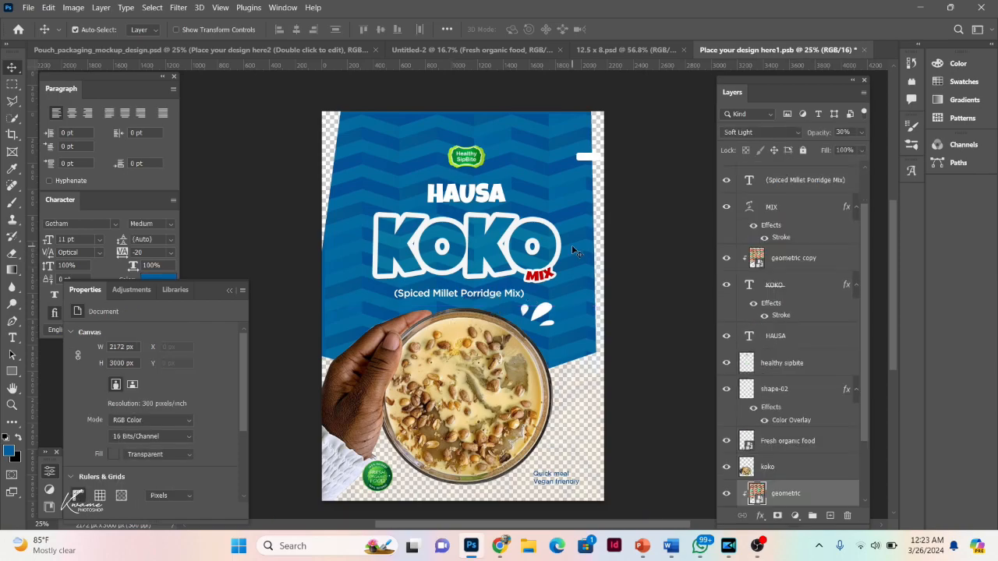
left_click(808, 411)
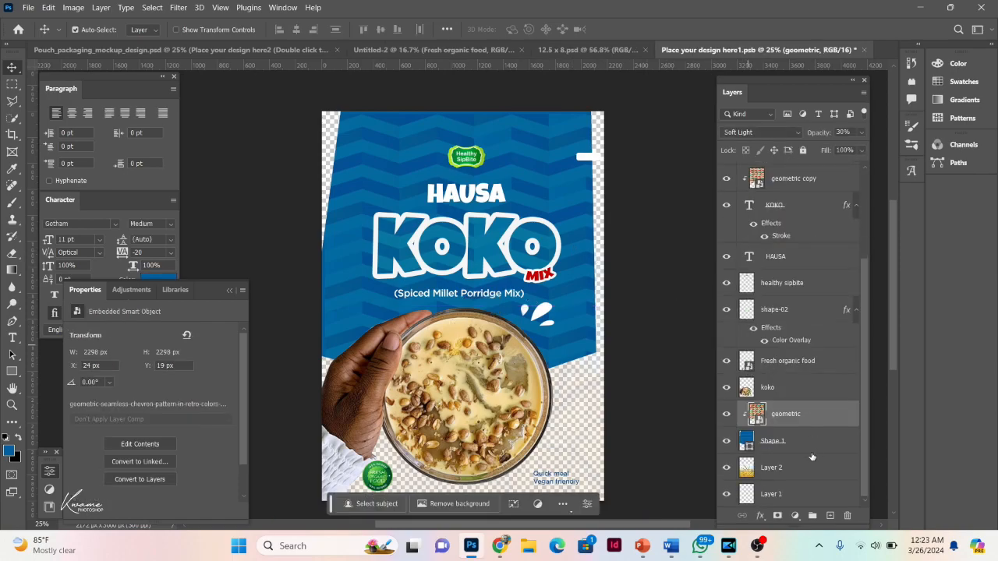
left_click(812, 454)
key("ctrl+t")
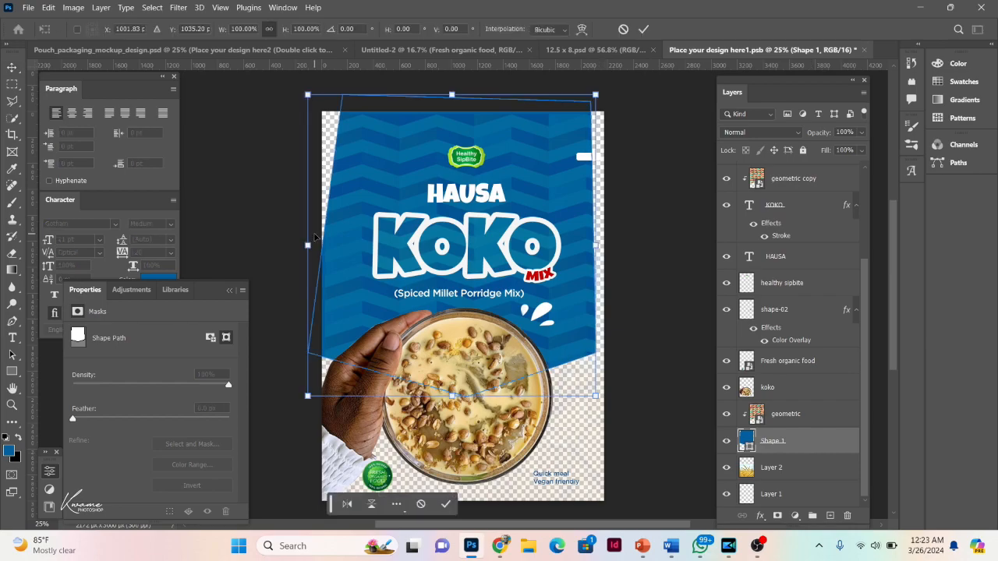
left_click_drag(307, 244, 272, 245)
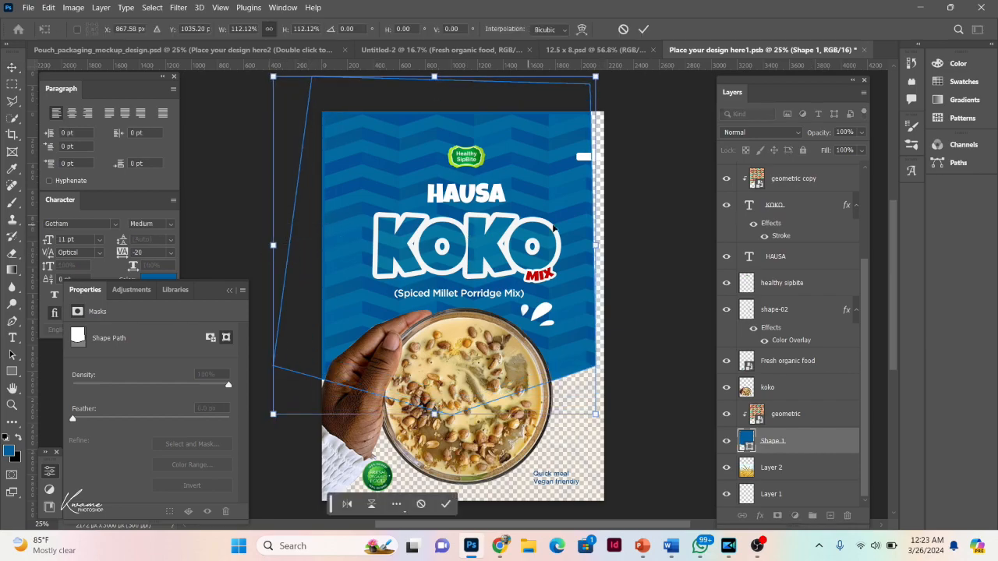
left_click_drag(596, 243, 614, 234)
left_click_drag(526, 233, 530, 245)
key("Return")
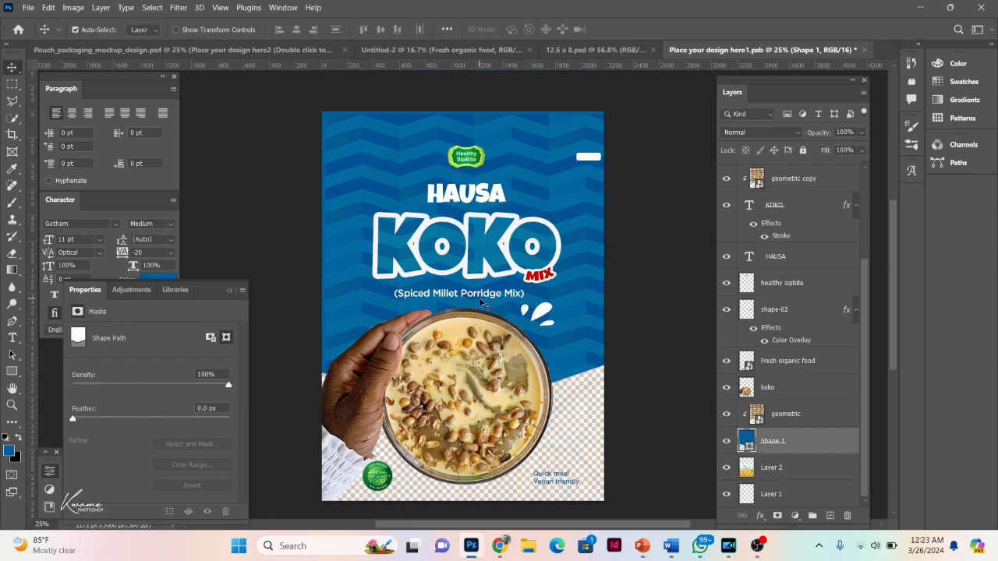
Set the size of the KOKO text layer's outside stroke to 65 px.
left_click(499, 242)
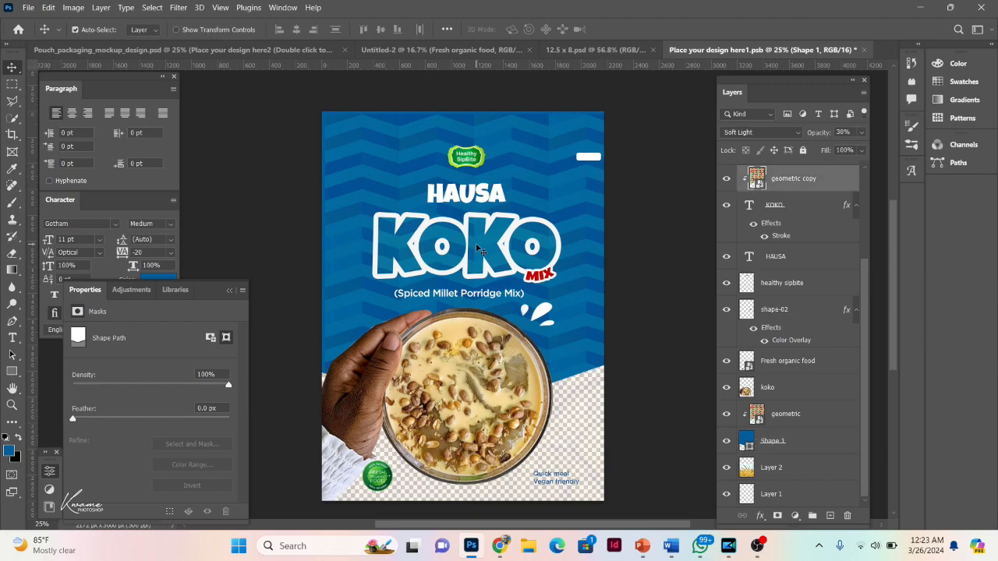
left_click(815, 206)
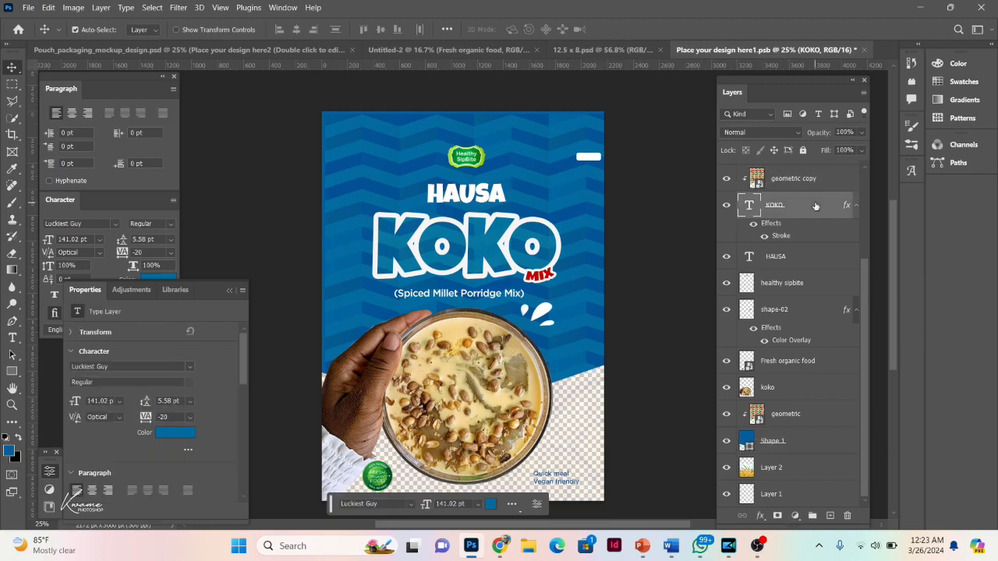
double_click(815, 206)
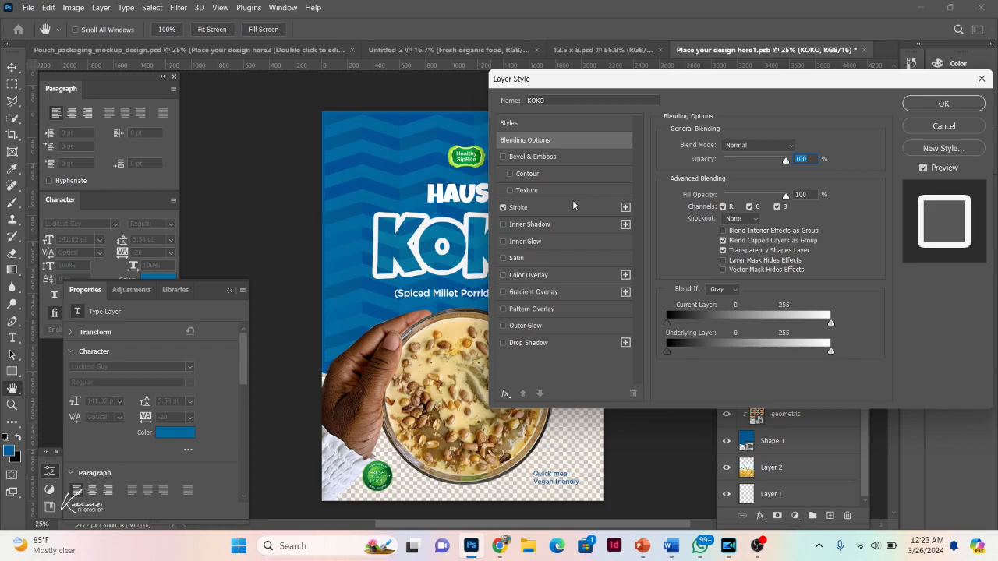
left_click(520, 207)
left_click_drag(734, 148, 730, 150)
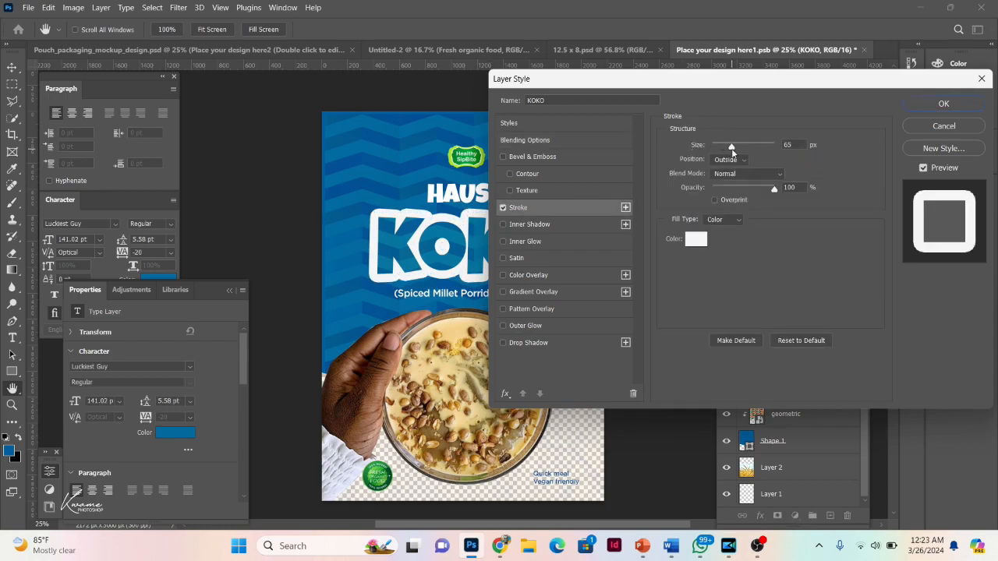
left_click(943, 104)
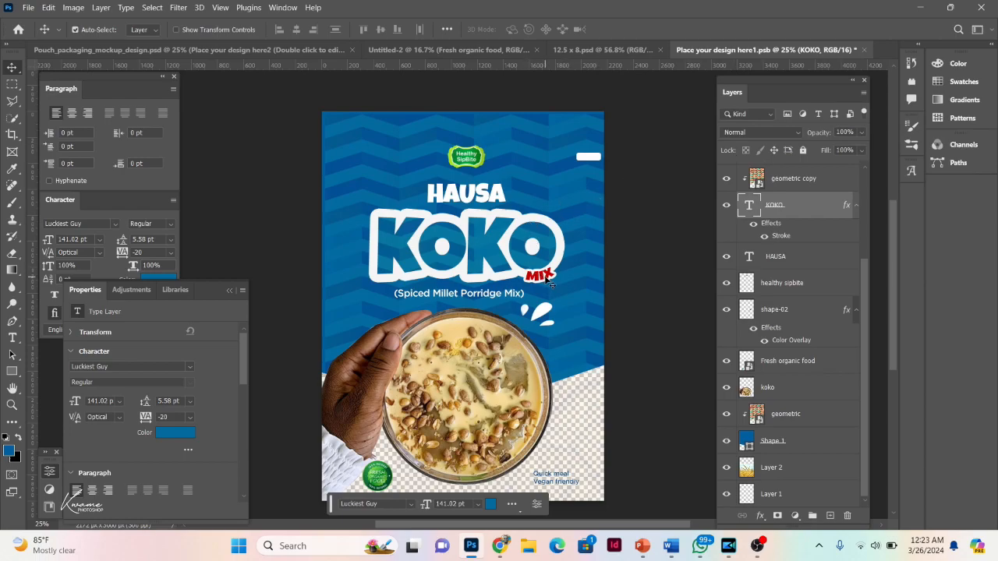
Scale the HAUSA title up to about 137%, extending it upward above the KOKO lettering.
left_click(471, 196)
key("ctrl+t")
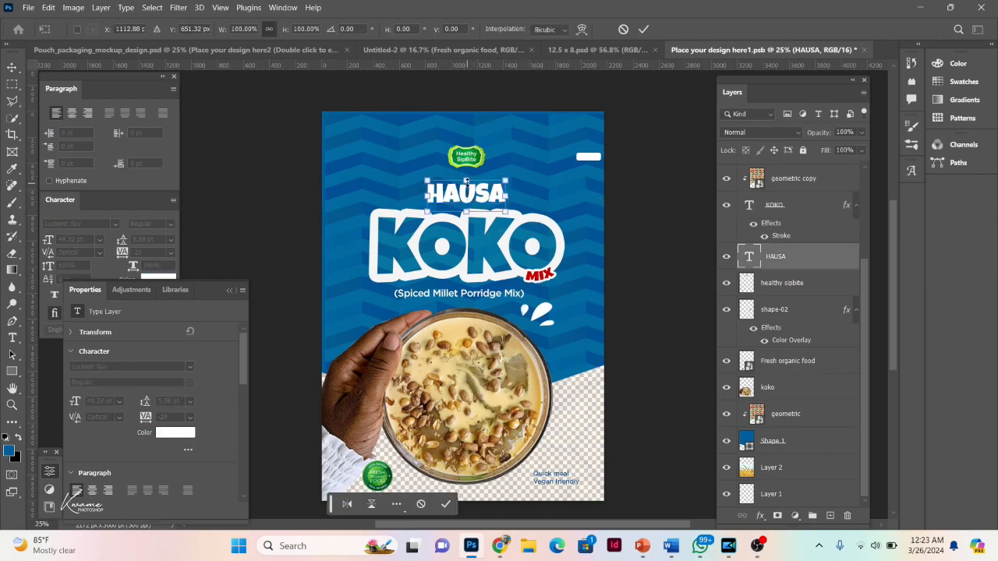
left_click_drag(466, 181, 467, 167)
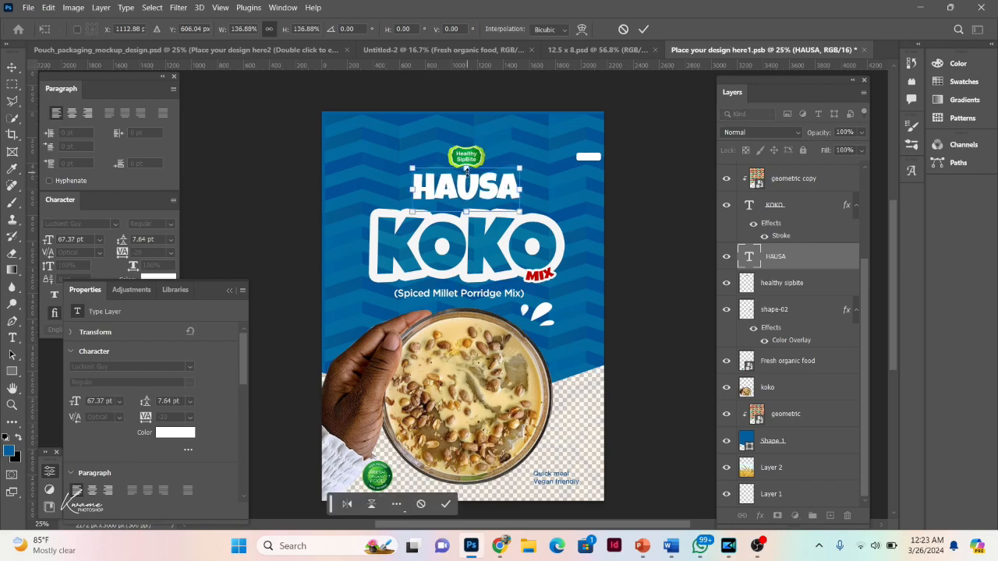
key("Return")
Scale the Healthy SipBite logo up to about 125% above the HAUSA title.
left_click(468, 160)
key("ctrl+t")
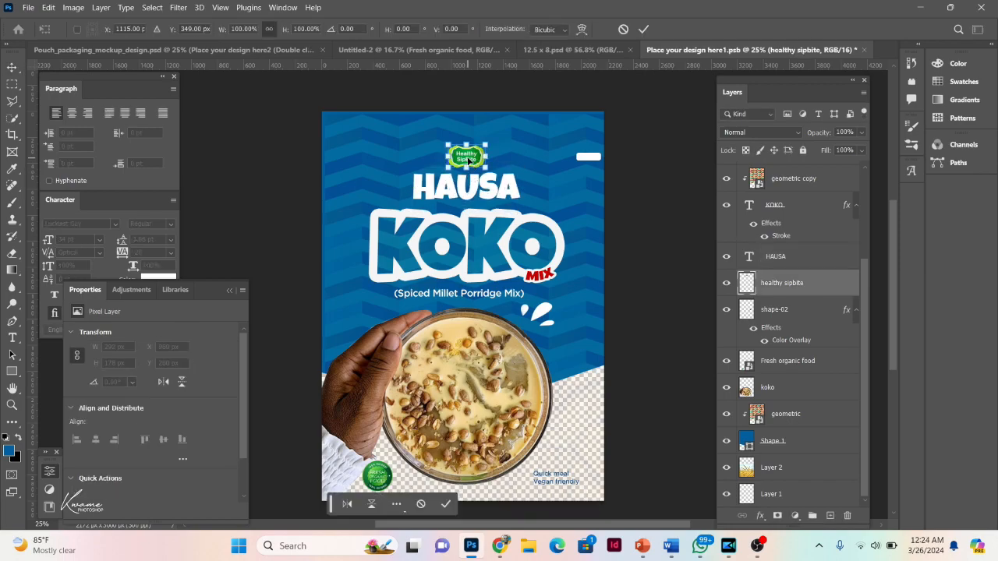
left_click_drag(489, 141, 500, 134)
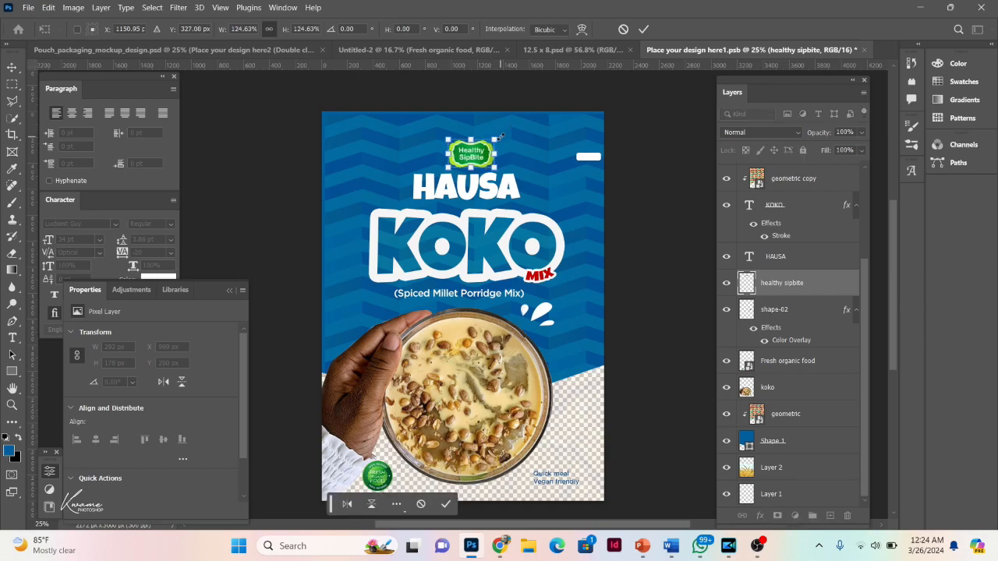
key("Return")
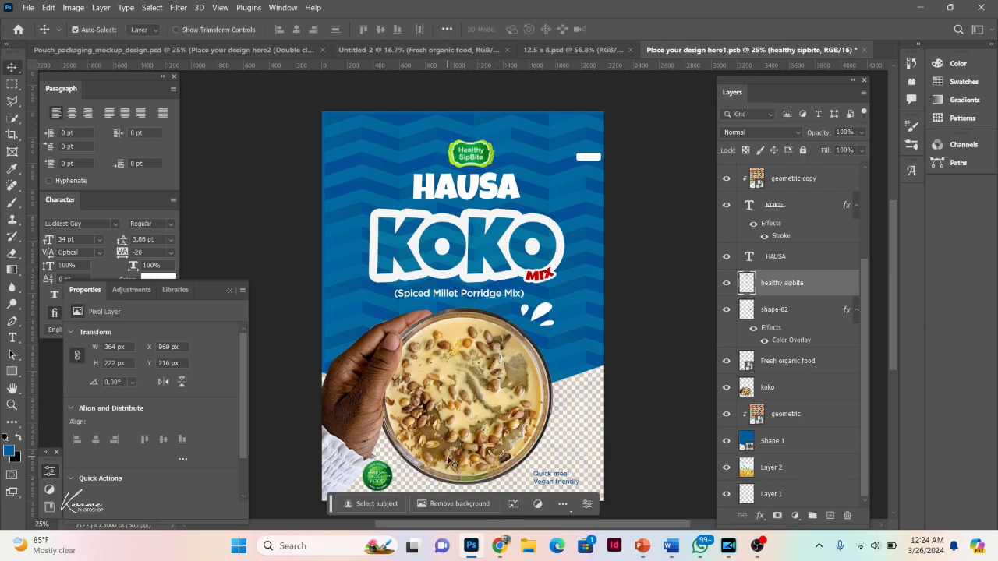
Shift the Quick meal text, Fresh Organic Food badge and white rectangle closer to the canvas edges, enlarging the badge to 283 px wide.
scroll(451, 460, "down", 2)
scroll(893, 308, "down", 3)
left_click(537, 387)
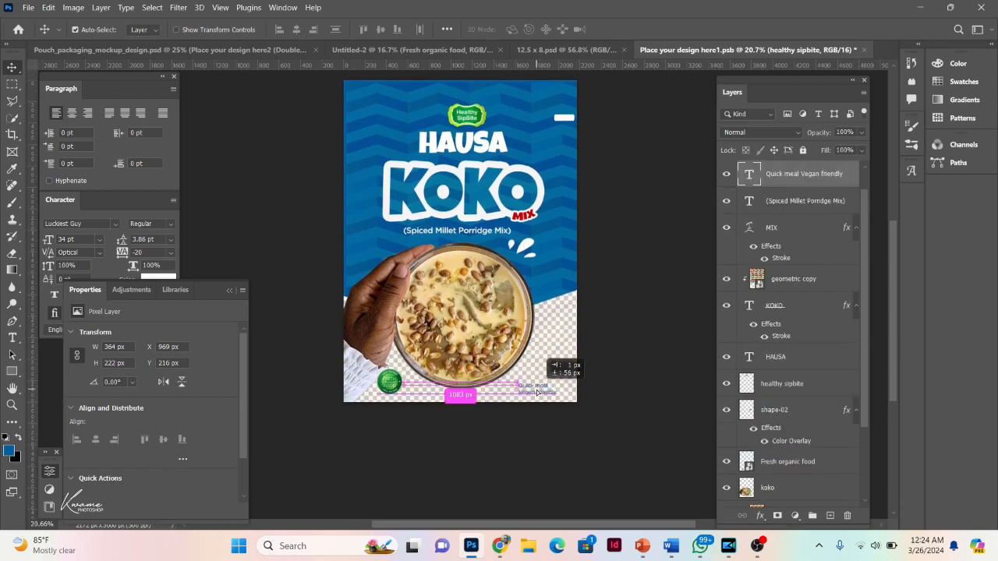
left_click(390, 383)
mouse_move(390, 384)
left_mouse_down()
mouse_move(376, 384)
mouse_move(396, 367)
left_mouse_up()
key("ctrl+t")
key("Return")
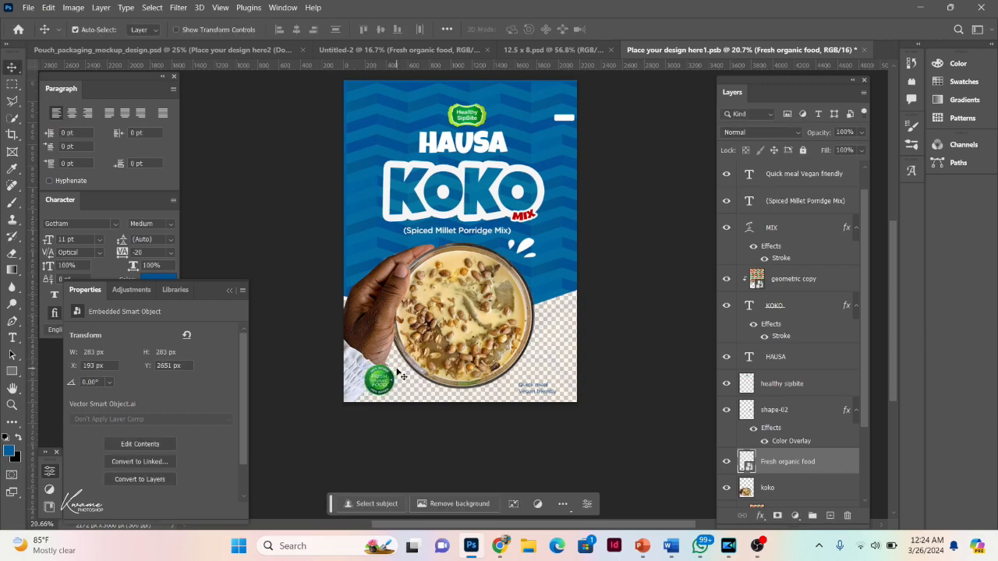
left_click_drag(563, 121, 572, 112)
Fill the bottom of the layer stack with a white (ffffff) solid color fill layer at Layer 1.
scroll(794, 481, "down", 3)
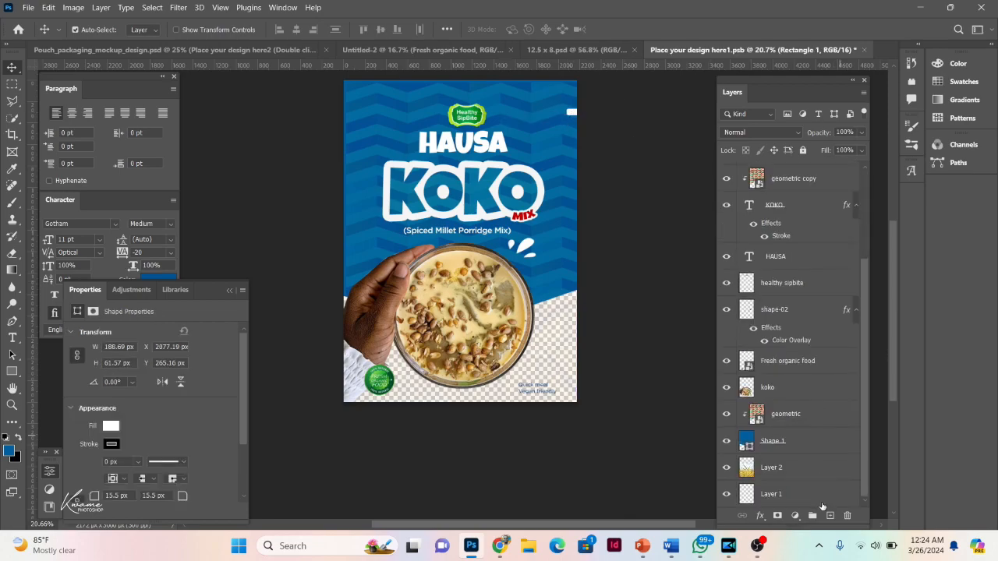
left_click(818, 498)
left_click(795, 515)
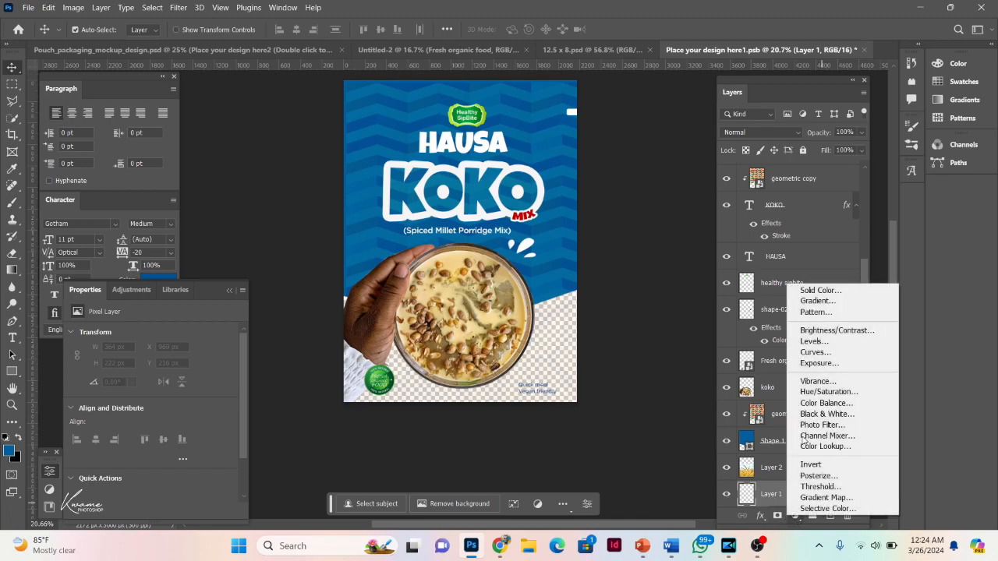
left_click(816, 296)
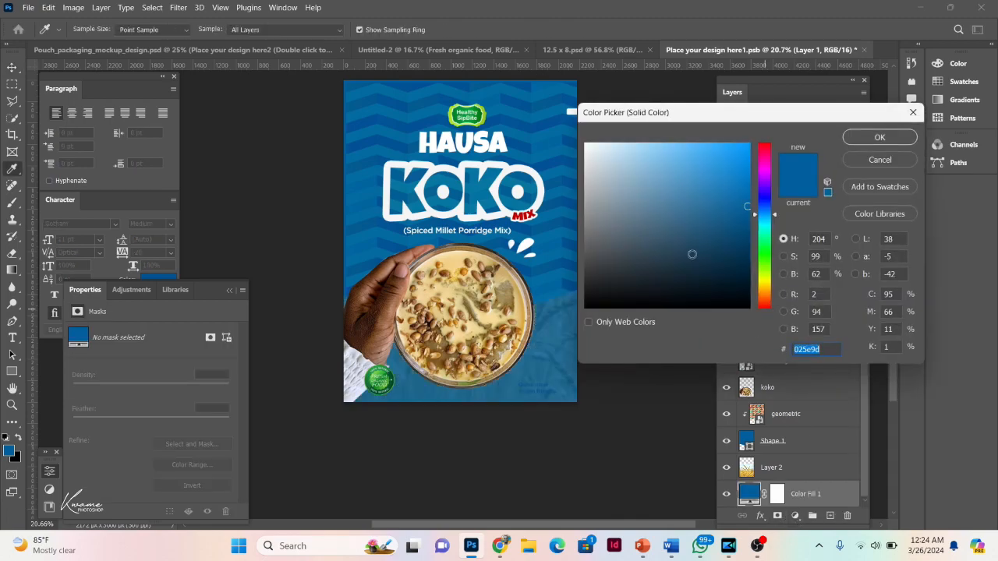
type("ffffff")
key("Return")
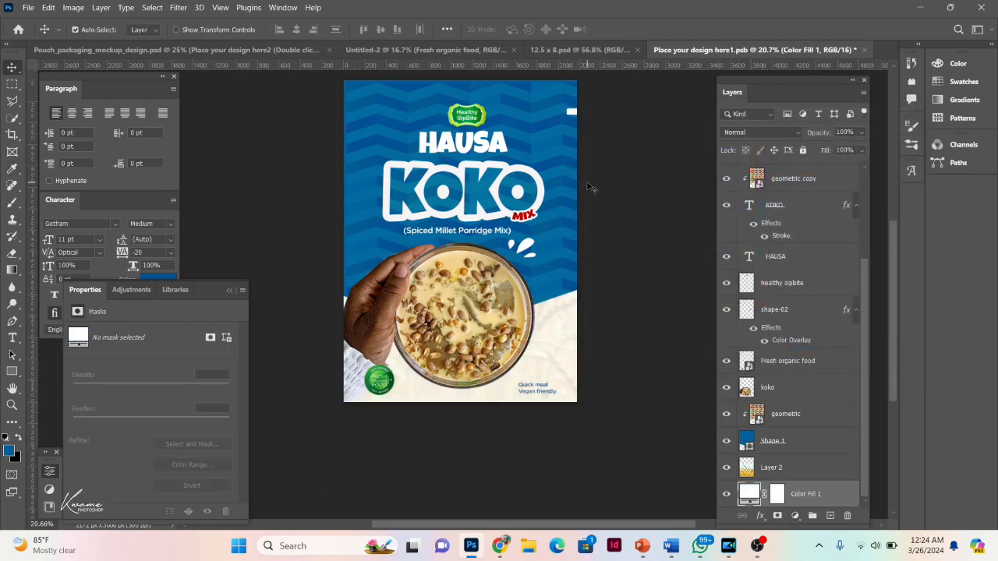
Save the smart object and inspect the upper part of the front pouch in the mockup document.
left_click_drag(892, 285, 891, 265)
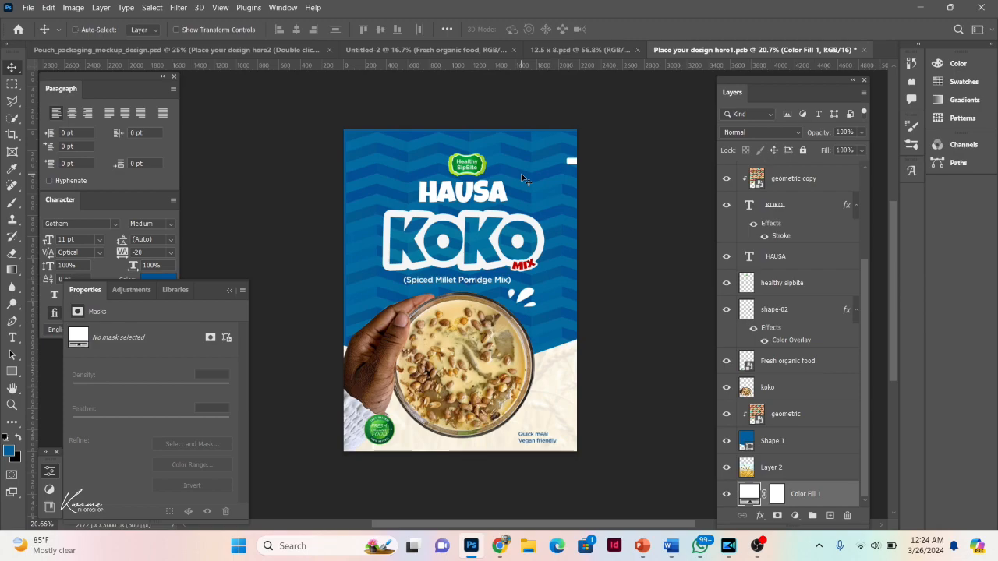
key("ctrl+s")
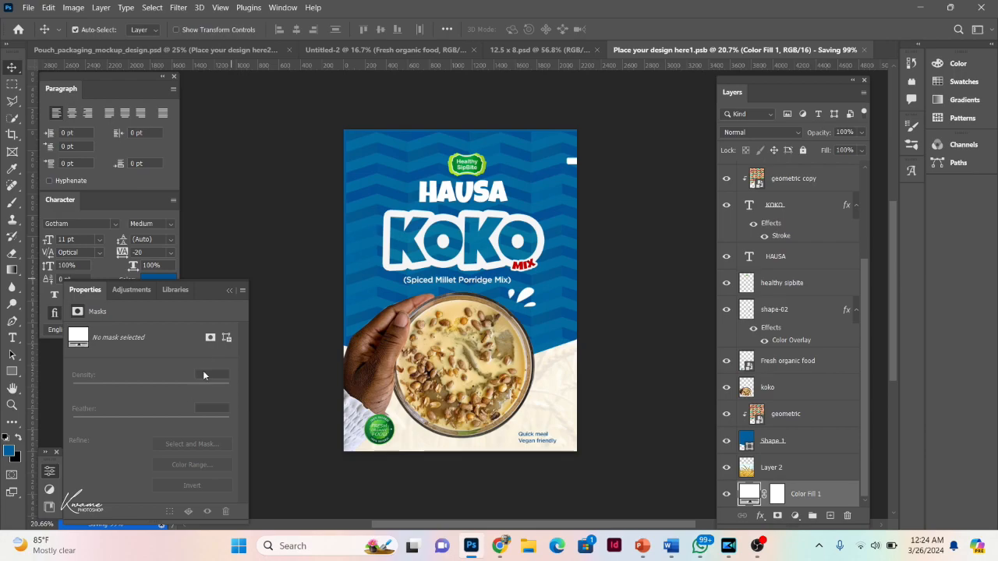
left_click(230, 292)
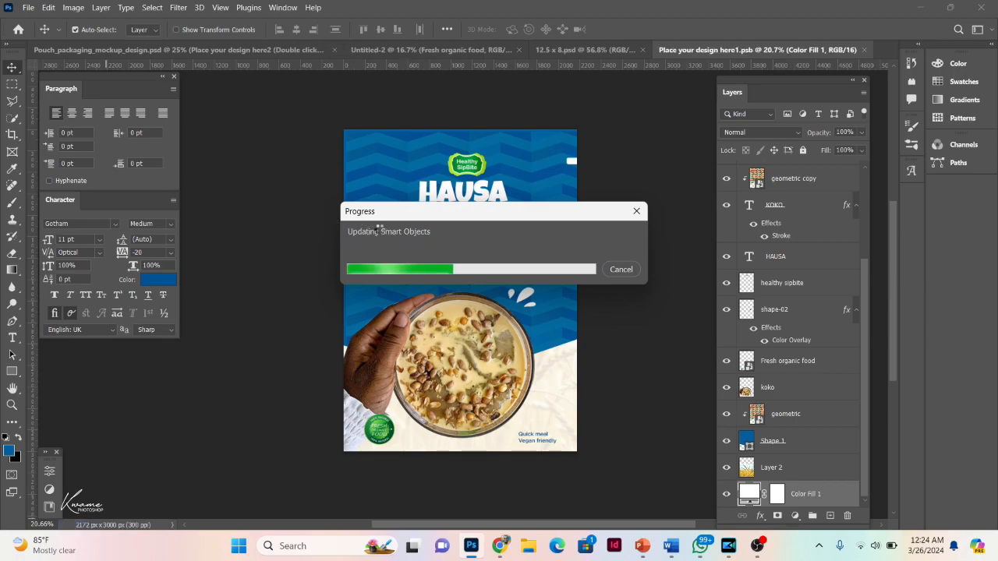
left_click(148, 58)
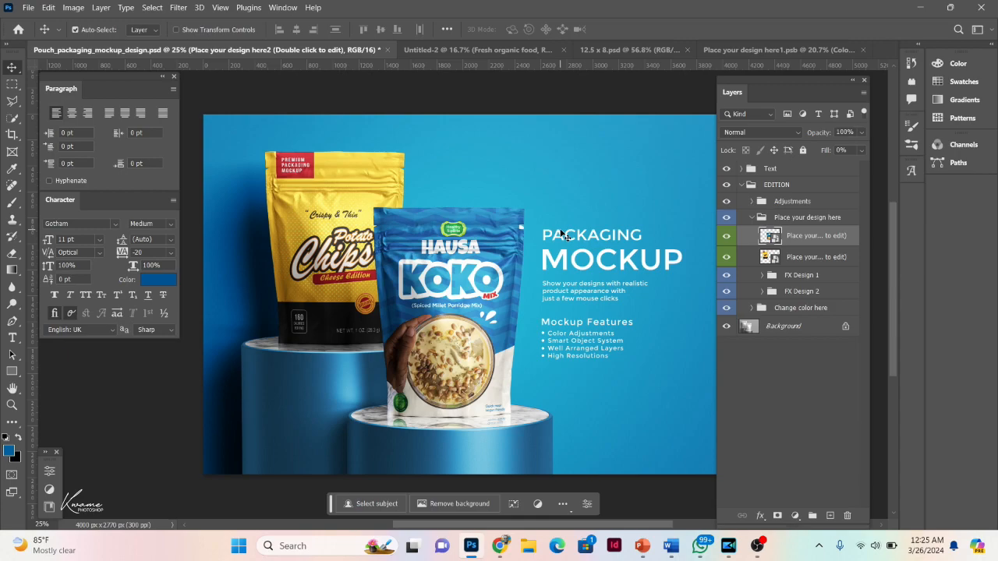
scroll(456, 258, "up", 5)
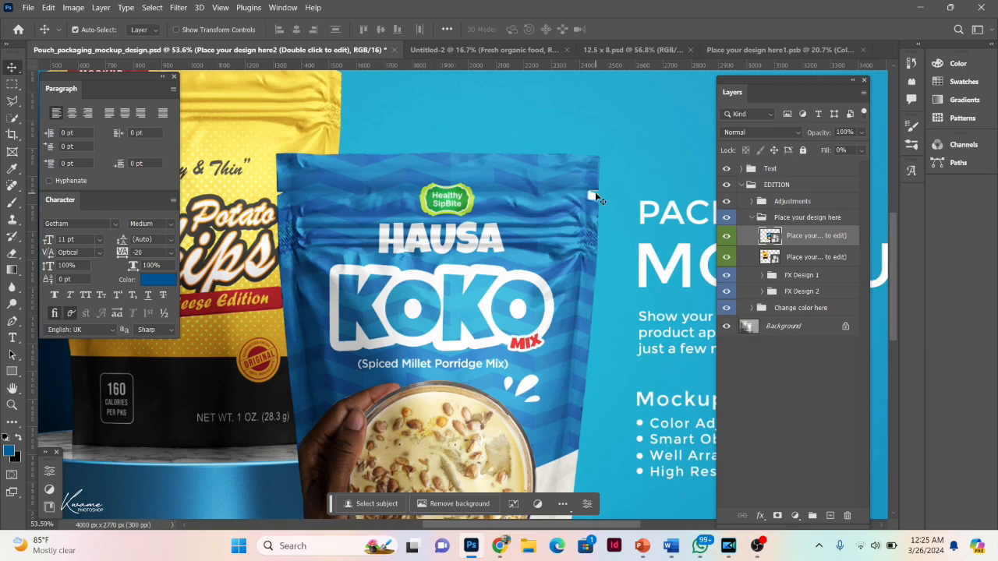
In the front pouch's smart object, nudge the hand-and-bowl image slightly lower and lock the geometric copy, geometric, Shape 1 and Layer 2 layers.
left_click(734, 47)
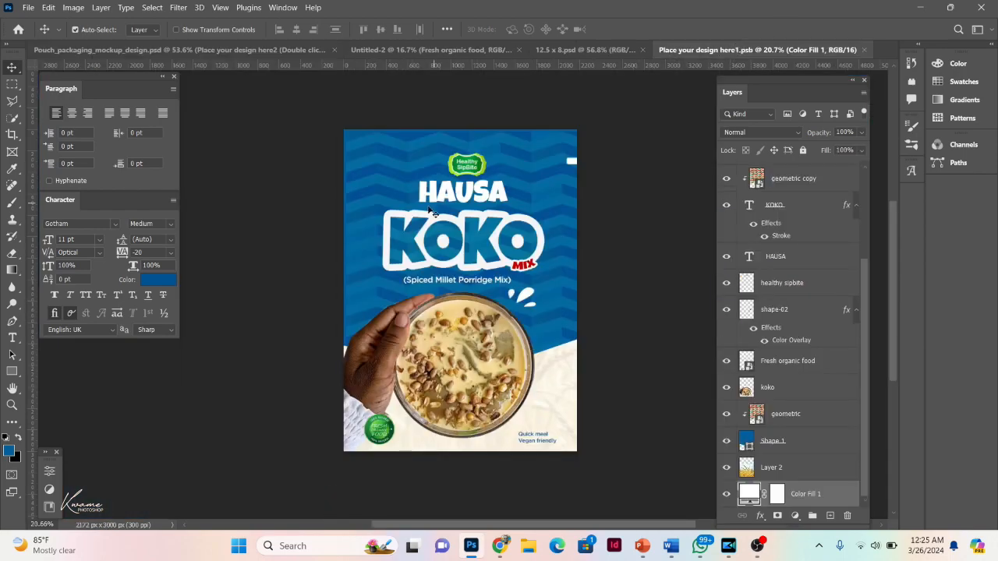
left_click_drag(438, 342, 436, 349)
left_click(568, 278)
left_click_drag(628, 282, 580, 339)
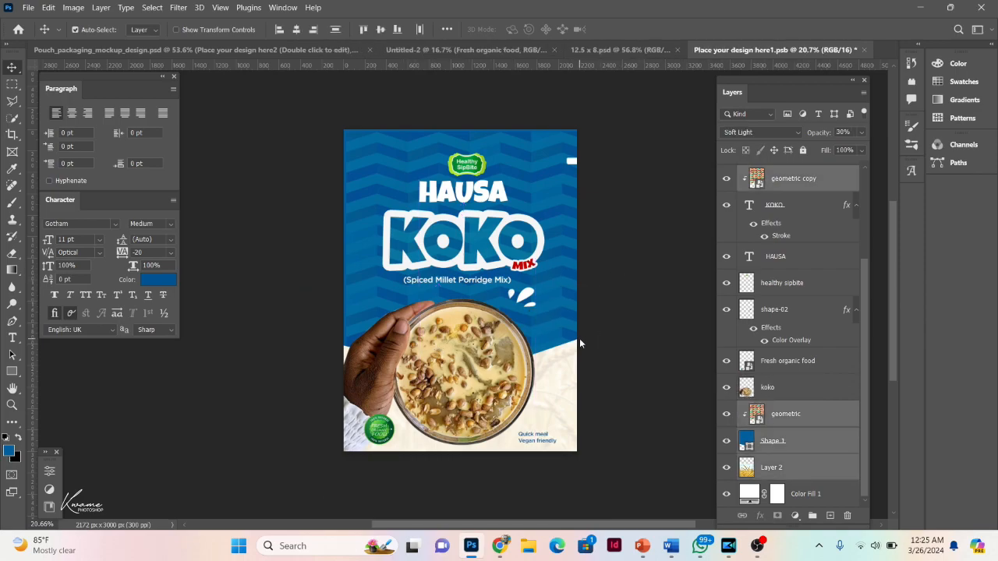
left_click(803, 150)
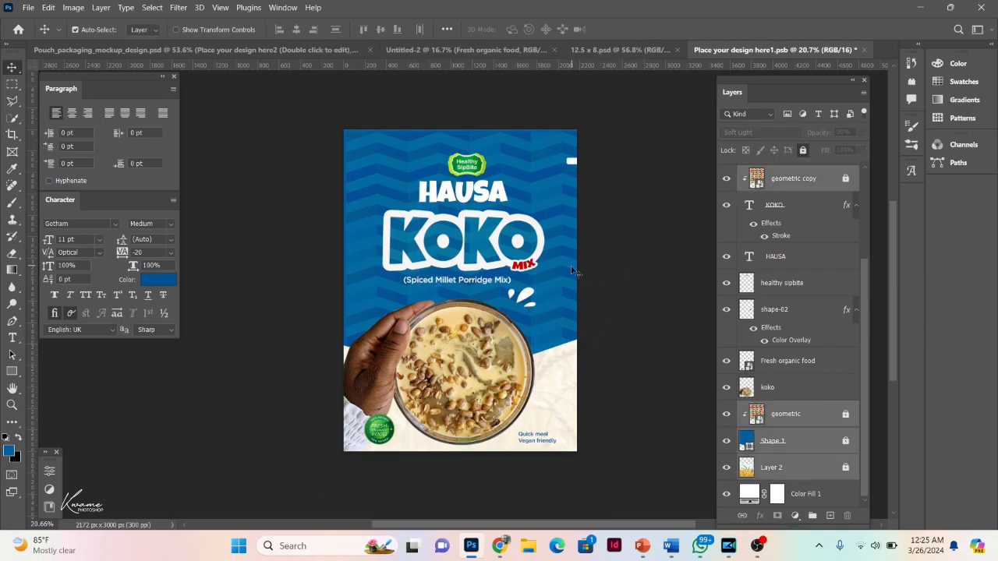
left_click(567, 279)
left_click_drag(452, 321, 453, 316)
Scale the logo, HAUSA, KOKO, MIX and subtitle down slightly as one selection and move them lower, just above the bowl.
mouse_move(405, 159)
left_mouse_down()
mouse_move(497, 176)
mouse_move(533, 226)
left_mouse_up()
left_click(803, 151)
mouse_move(413, 170)
left_mouse_down()
mouse_move(464, 168)
mouse_move(514, 238)
mouse_move(514, 287)
left_mouse_up()
key("ctrl+t")
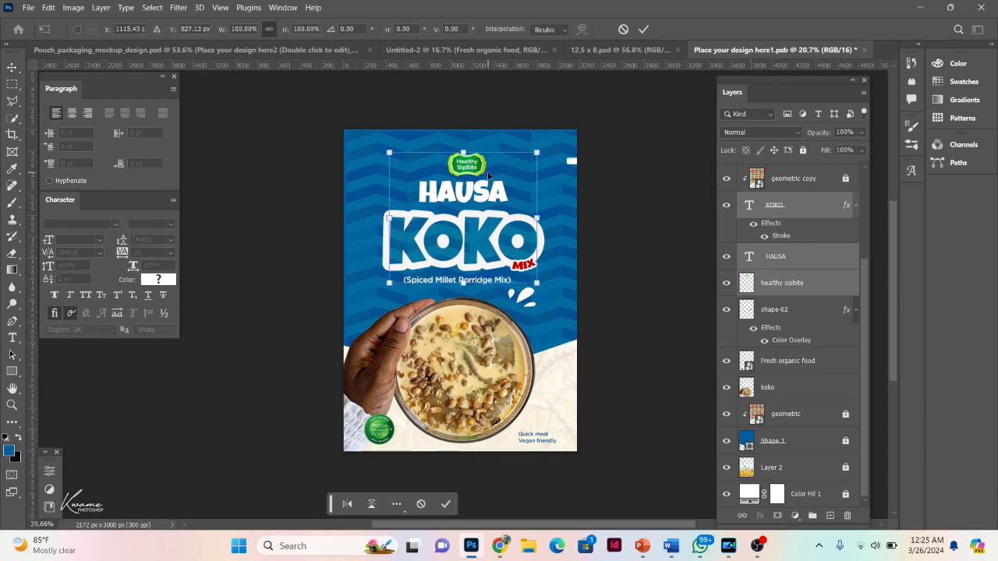
left_click_drag(464, 151, 464, 162)
left_click_drag(443, 244, 442, 255)
key("Return")
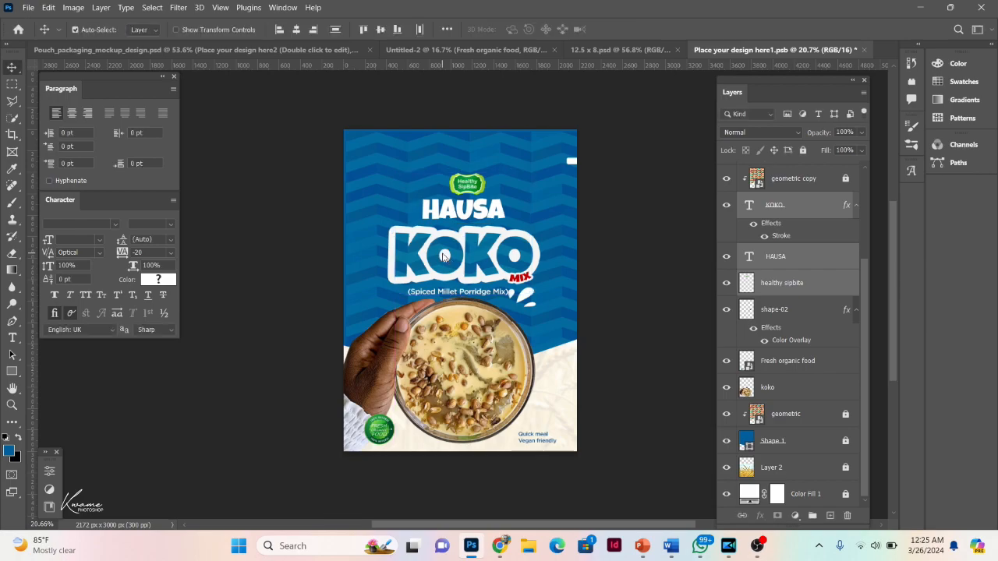
Move the white splash marks beside the bowl's upper-right rim, and lower and enlarge the white rectangle level with the Healthy SipBite logo.
left_click(596, 301)
left_click_drag(522, 293, 533, 313)
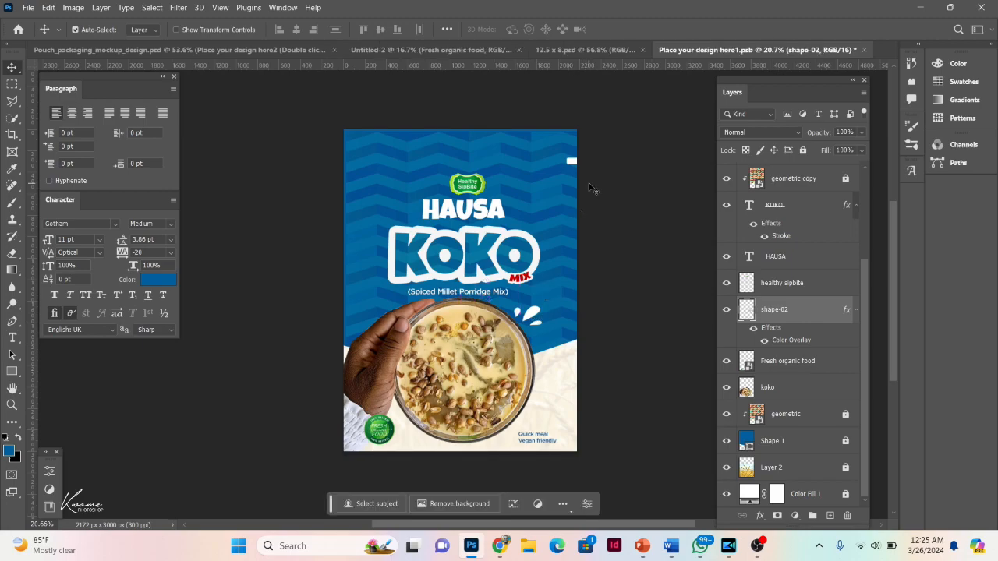
left_click(572, 162)
left_click_drag(572, 162, 577, 184)
key("ctrl+t")
key("Return")
key("ctrl")
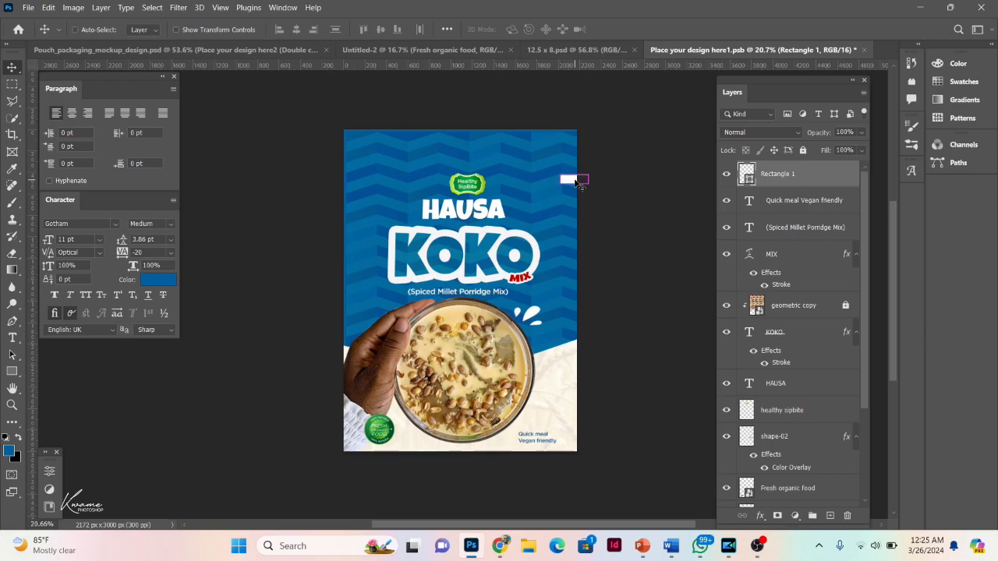
Save the smart object and check the revised layout on the front pouch in the mockup document.
key("ctrl+s")
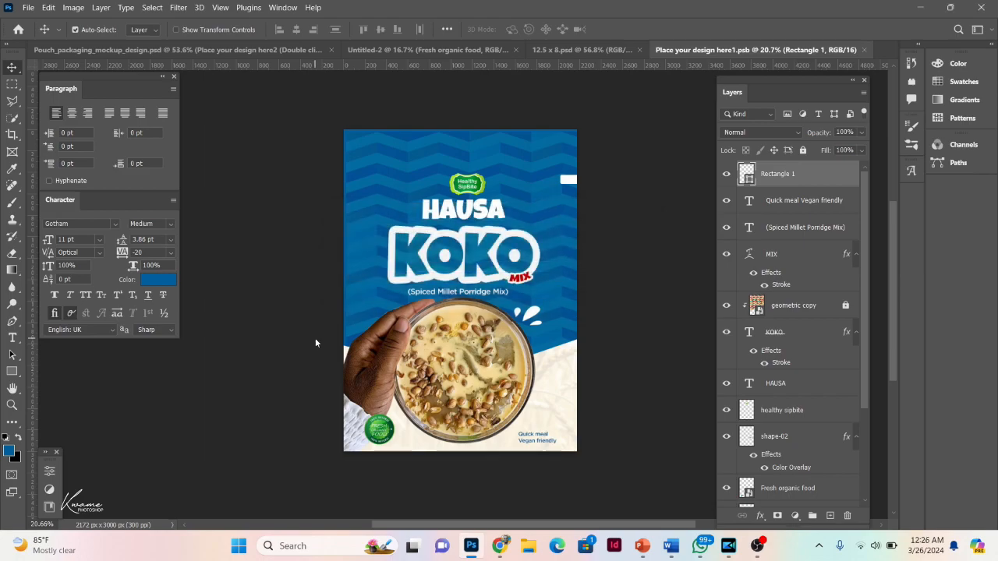
left_click(208, 54)
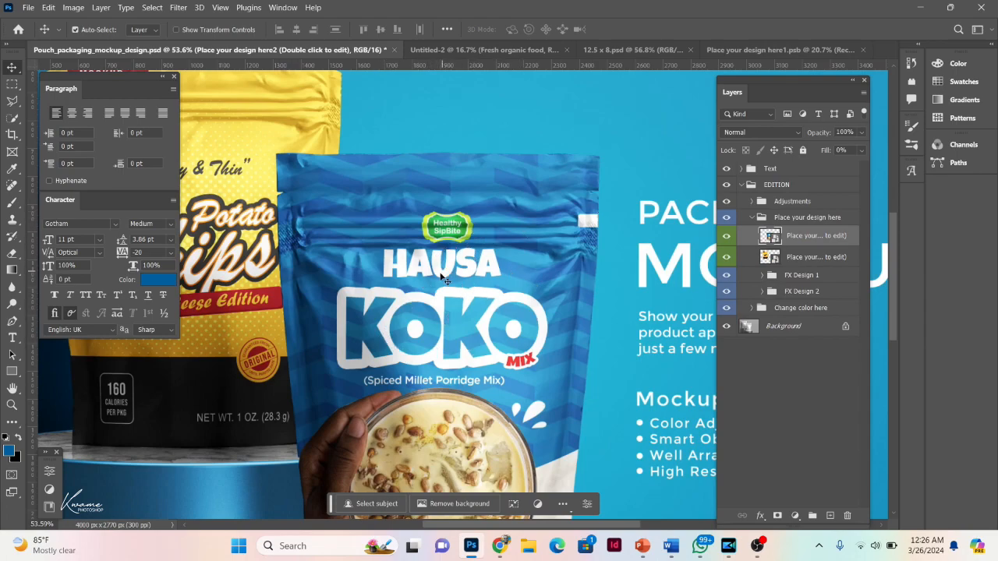
Nudge the HAUSA title down closer to the KOKO lettering in the smart object and save it.
left_click(735, 49)
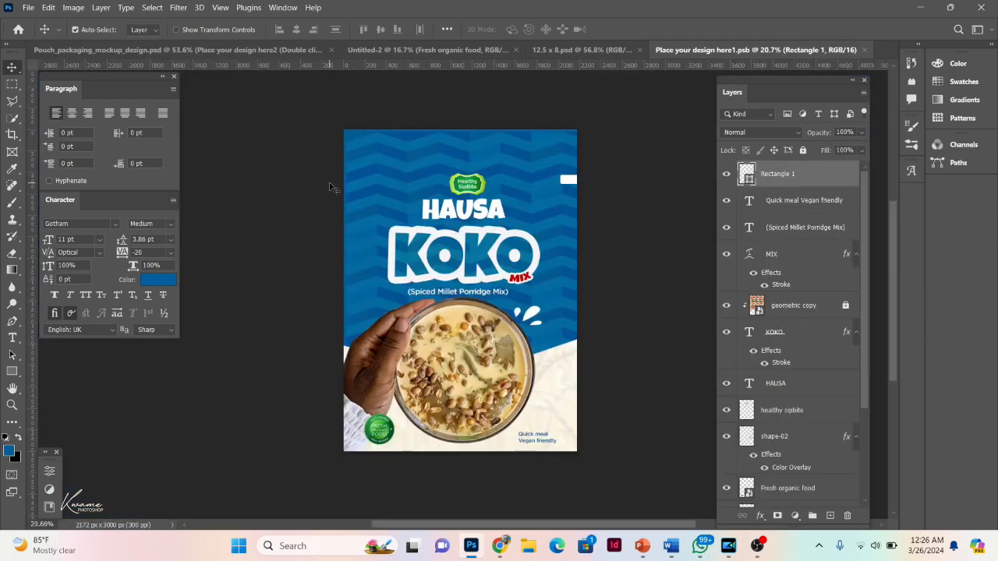
left_click(471, 222)
left_click_drag(481, 213, 485, 217)
key("ctrl+s")
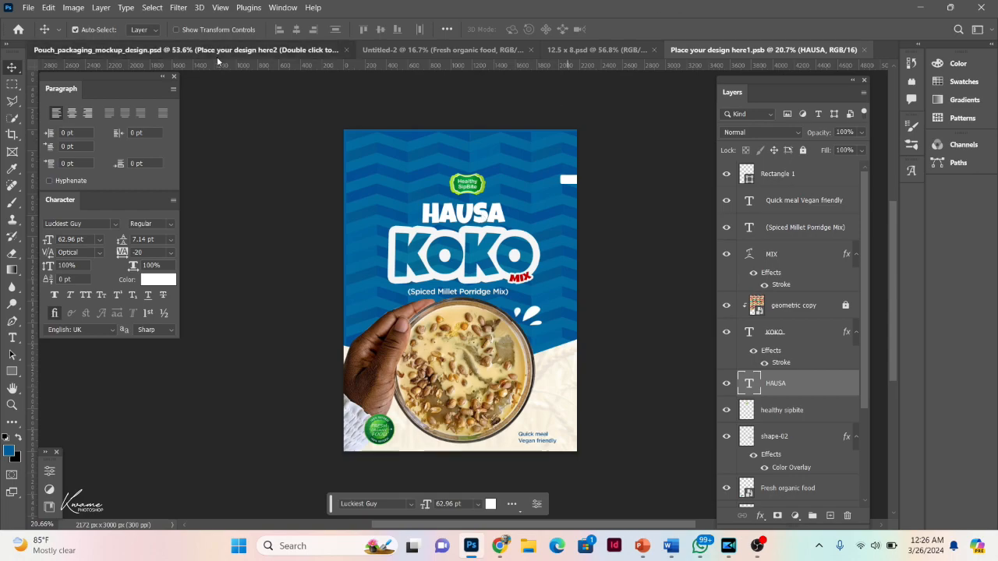
Examine the whole mockup and the lower part of the front pouch with the updated artwork.
left_click(187, 49)
key("ctrl+0")
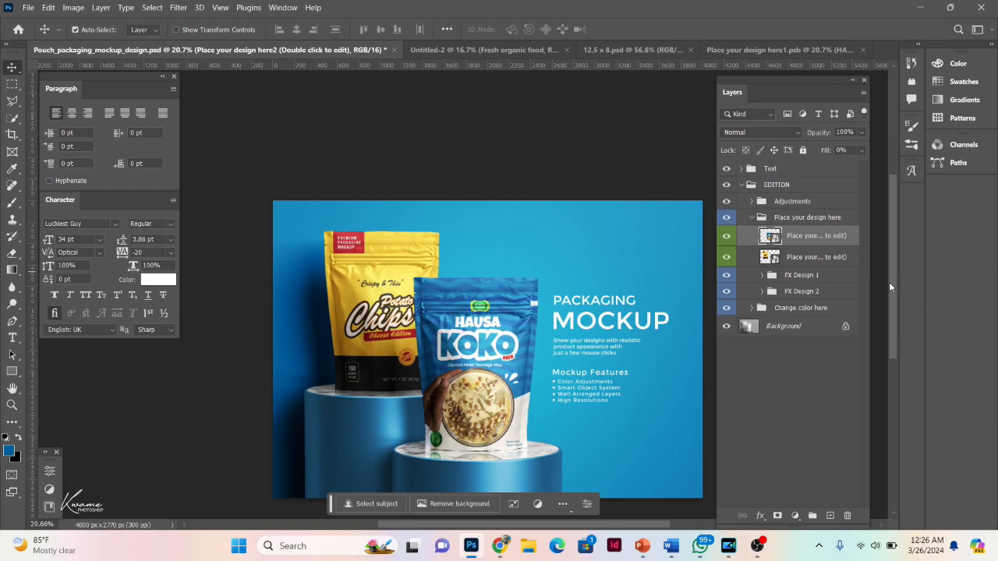
scroll(889, 297, "down", 3)
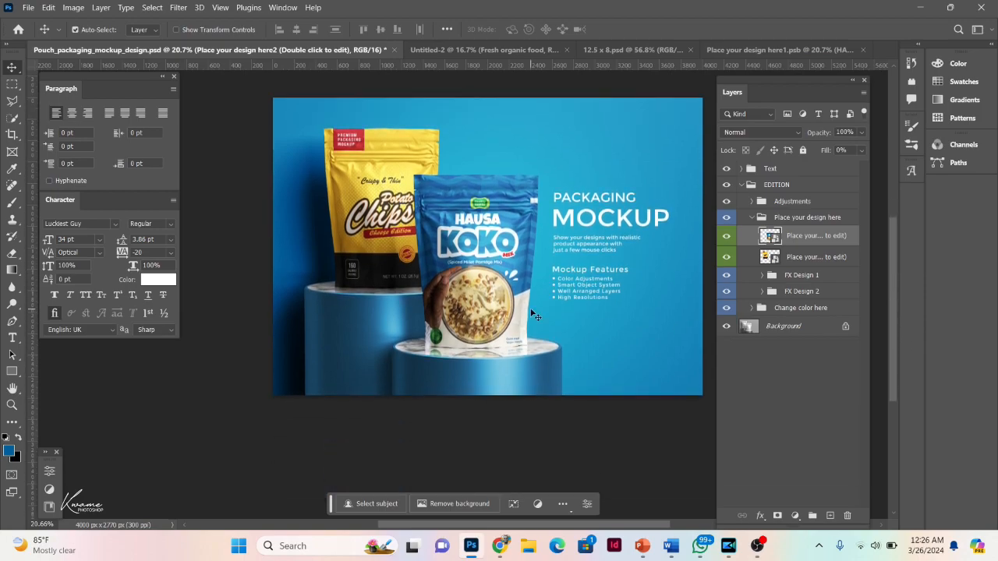
scroll(426, 406, "up", 5)
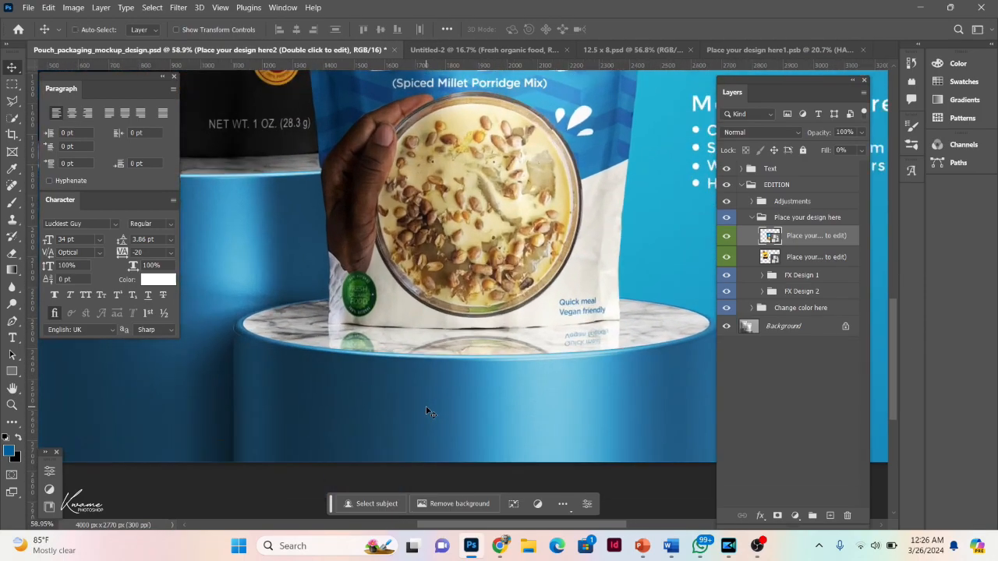
Open the back pouch's design smart object and delete its Potato Chips artwork layer.
scroll(428, 412, "up", 1)
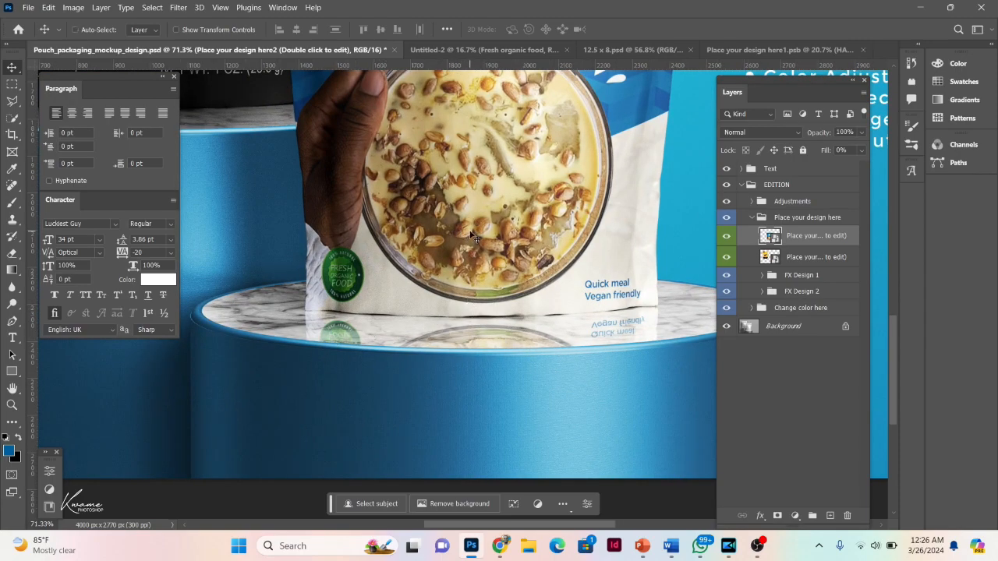
scroll(473, 236, "down", 3)
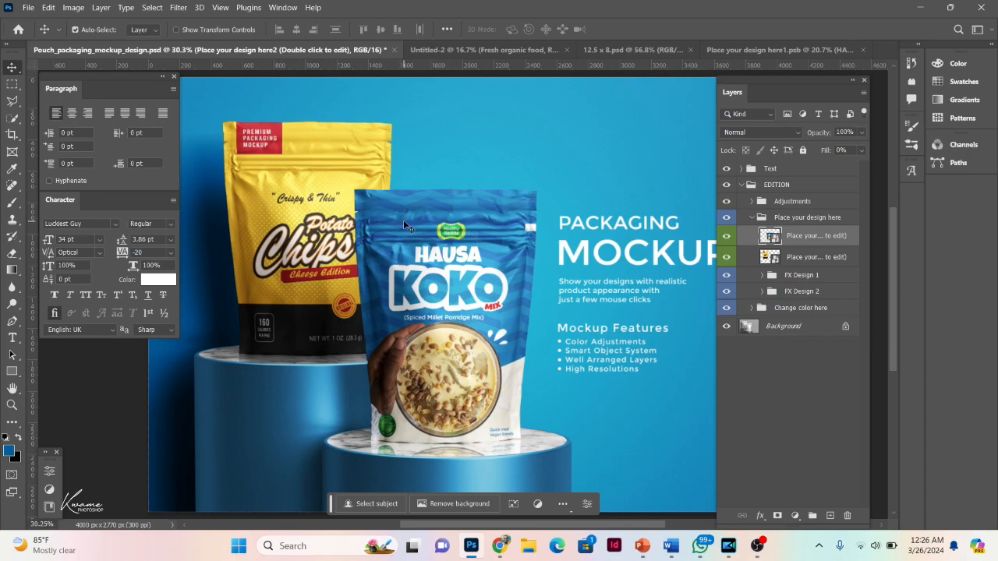
double_click(771, 258)
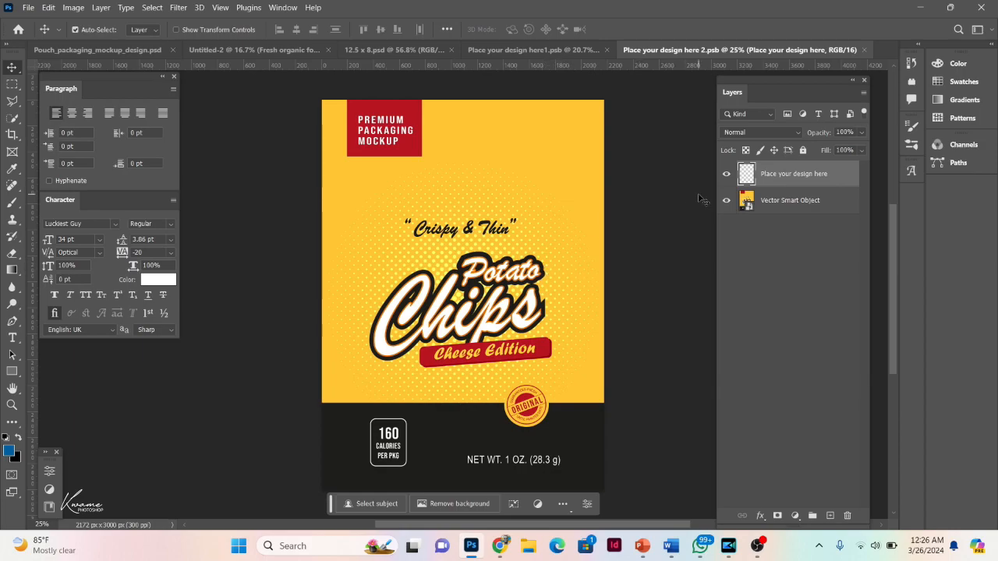
left_click(789, 204)
key("Delete")
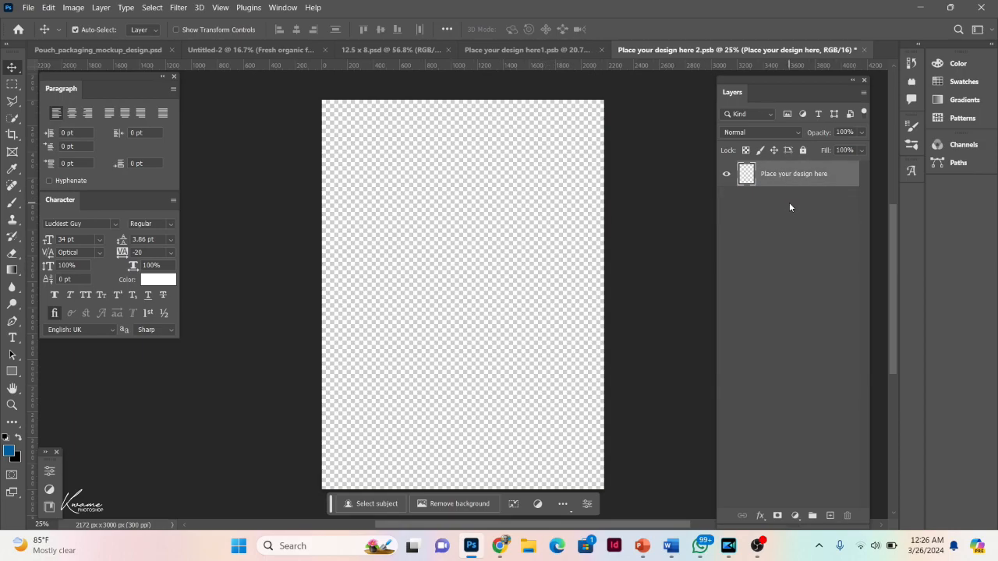
In the front pouch's smart object, unlock the background layers Shape 1 and Layer 2 behind the Hausa KOKO artwork.
left_click(491, 51)
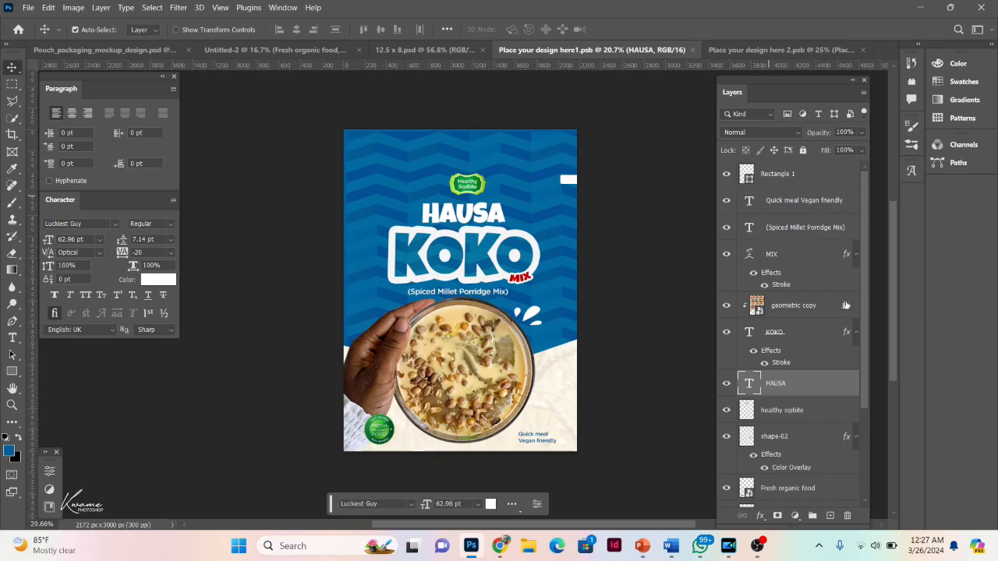
scroll(847, 305, "down", 3)
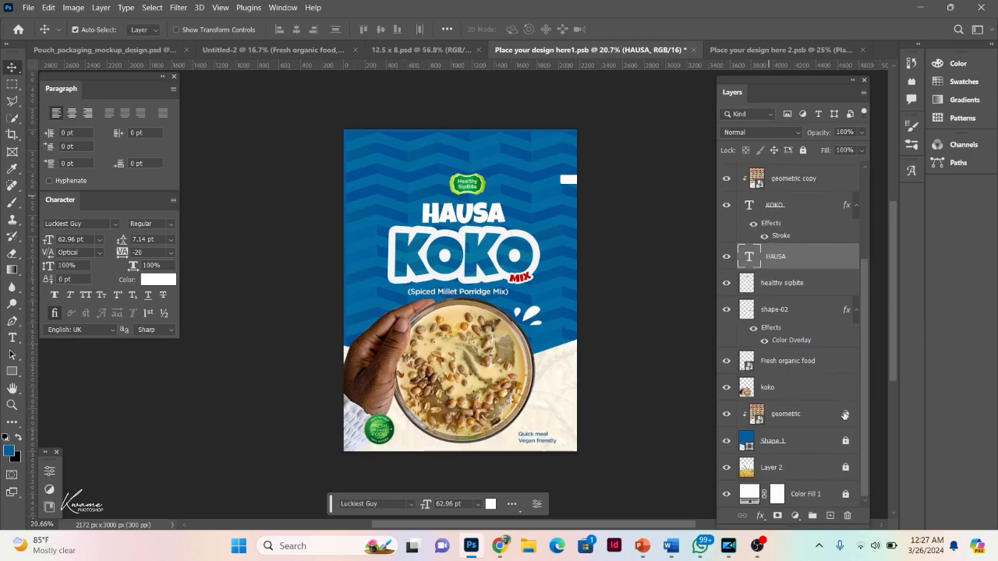
left_click(845, 451)
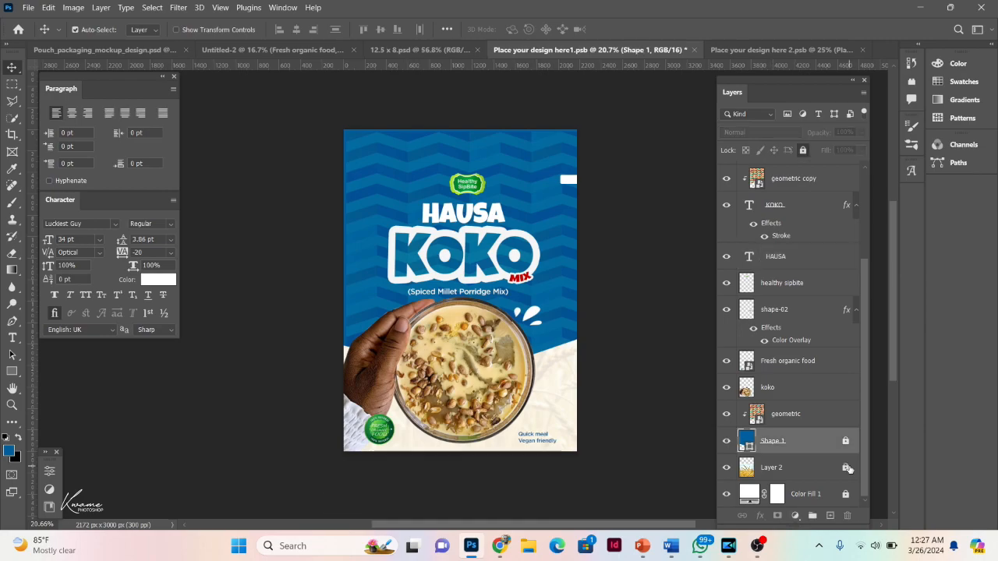
left_click(846, 468)
left_click(845, 441)
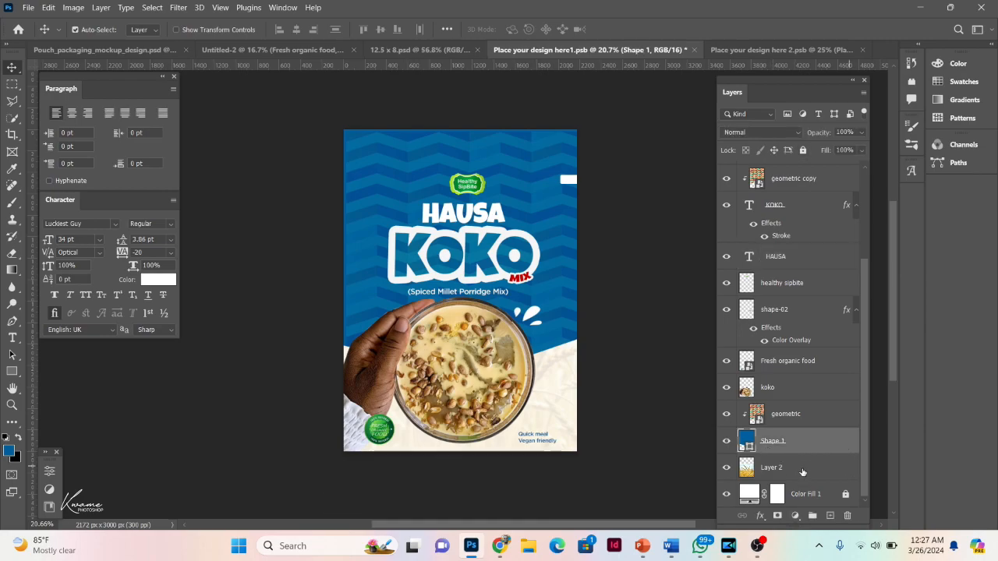
left_click(846, 495)
Copy all the Hausa KOKO artwork layers into the back pouch's smart object and position them to cover the canvas.
left_click_drag(305, 137, 593, 499)
left_click_drag(489, 273, 447, 309)
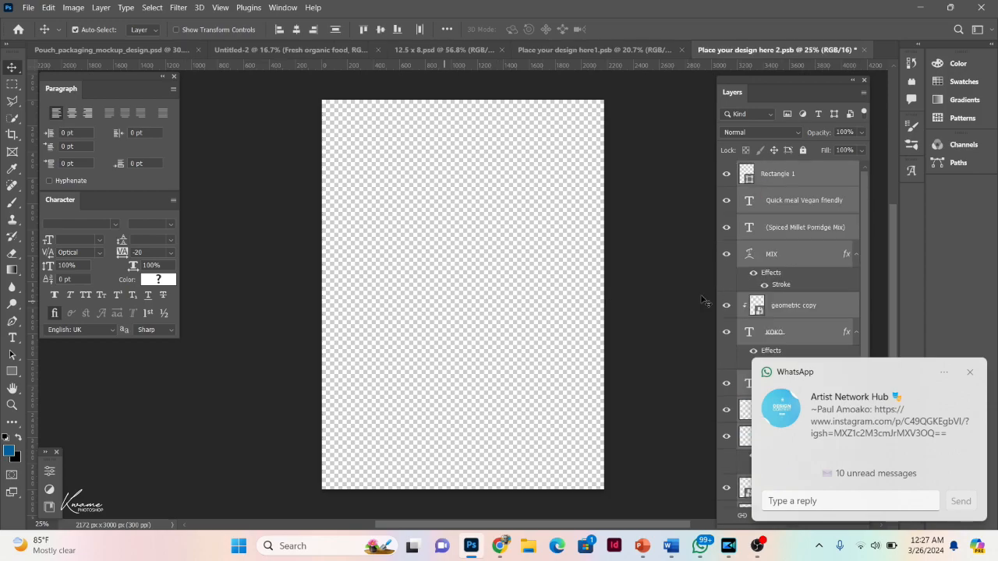
left_click(968, 370)
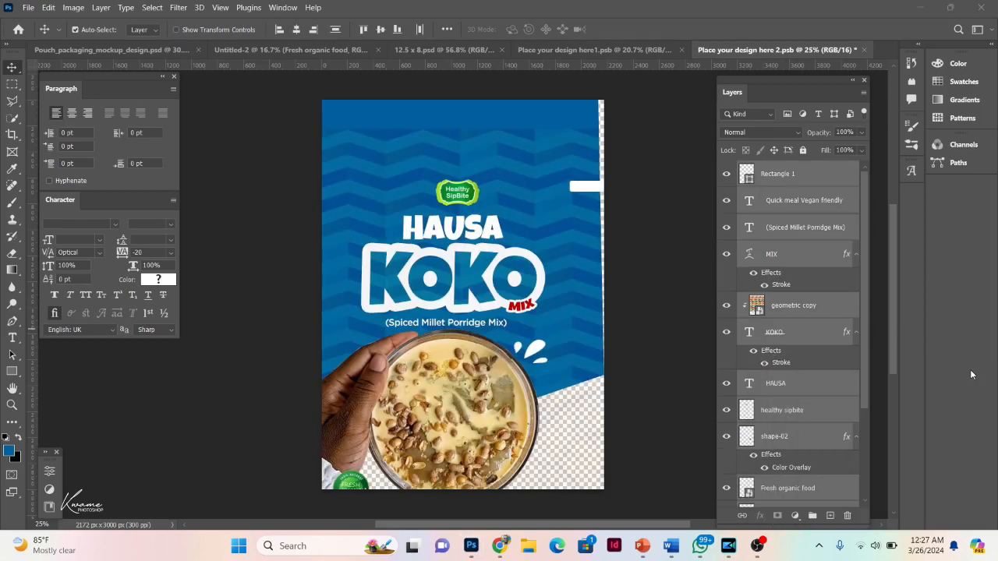
left_click_drag(429, 293, 441, 263)
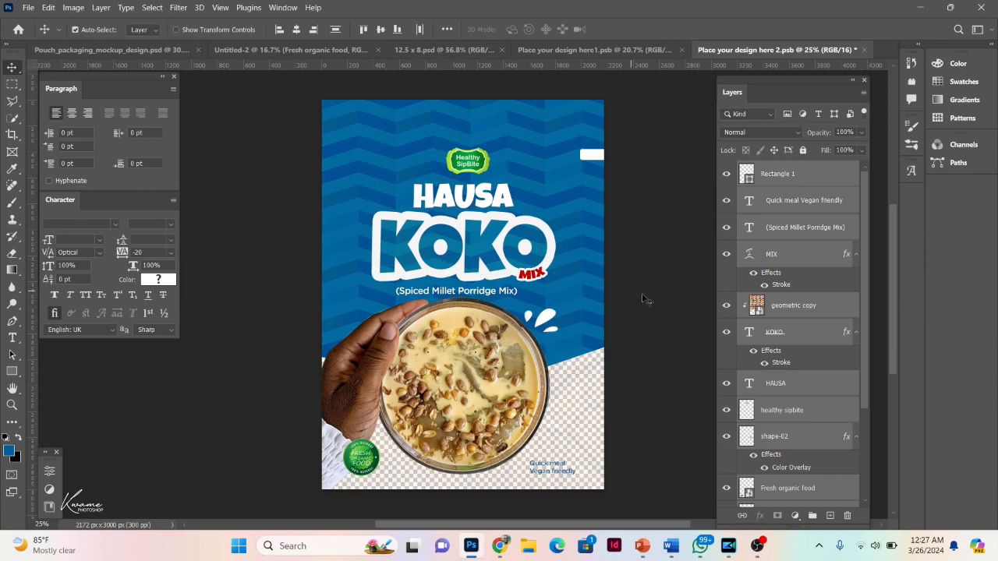
Add a white solid color fill beneath the artwork layers in the back pouch's smart object.
scroll(819, 442, "down", 3)
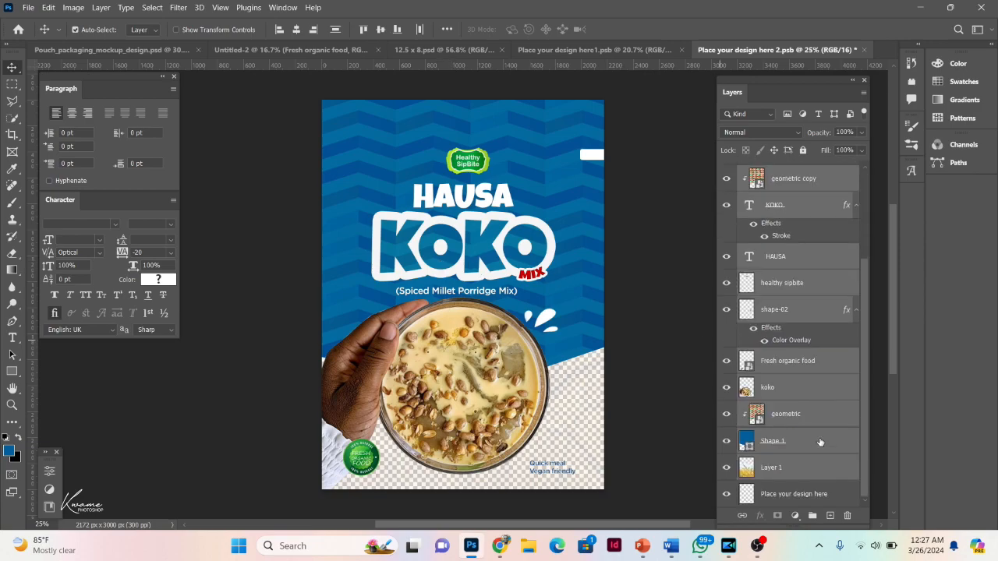
left_click(824, 496)
left_click(795, 515)
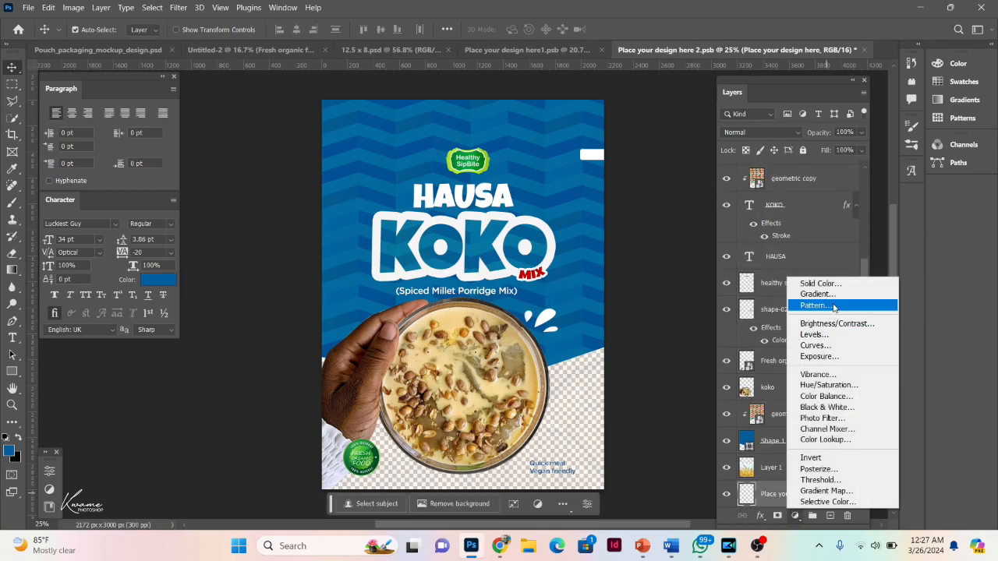
left_click(820, 284)
left_click_drag(695, 257, 538, 95)
key("Return")
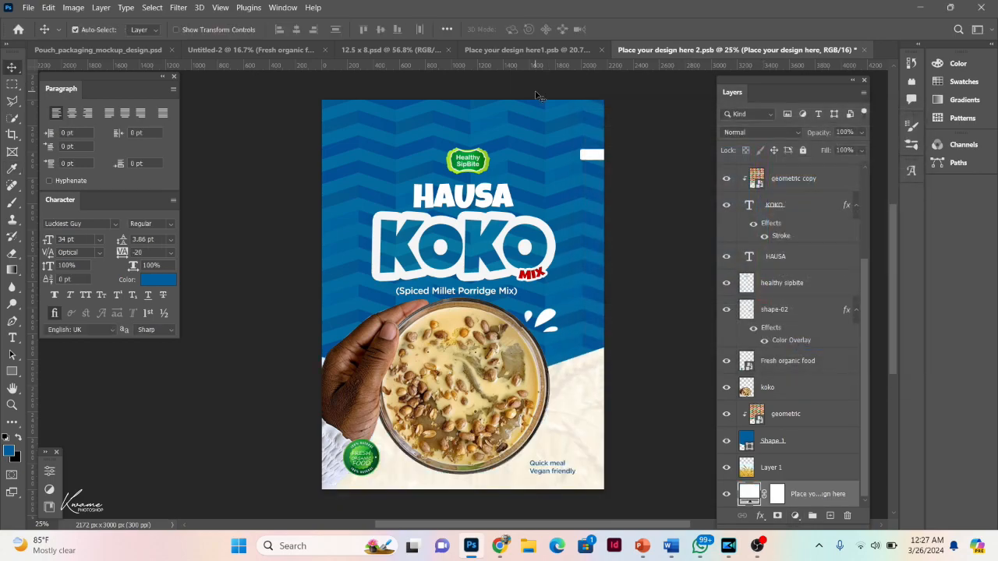
Save the back pouch's smart object and check both pouches in the mockup document.
key("ctrl+a")
key("ctrl+s")
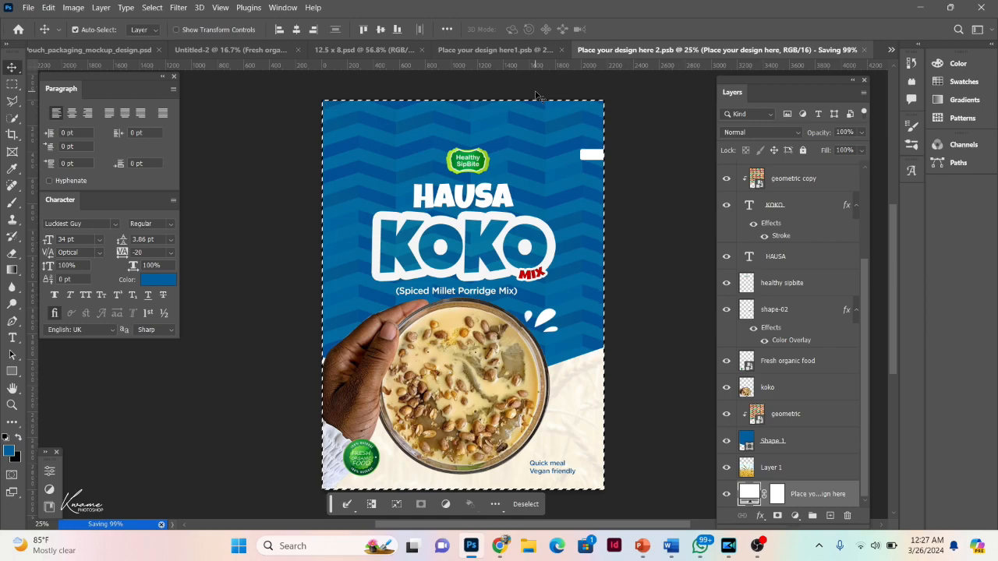
key("ctrl+d")
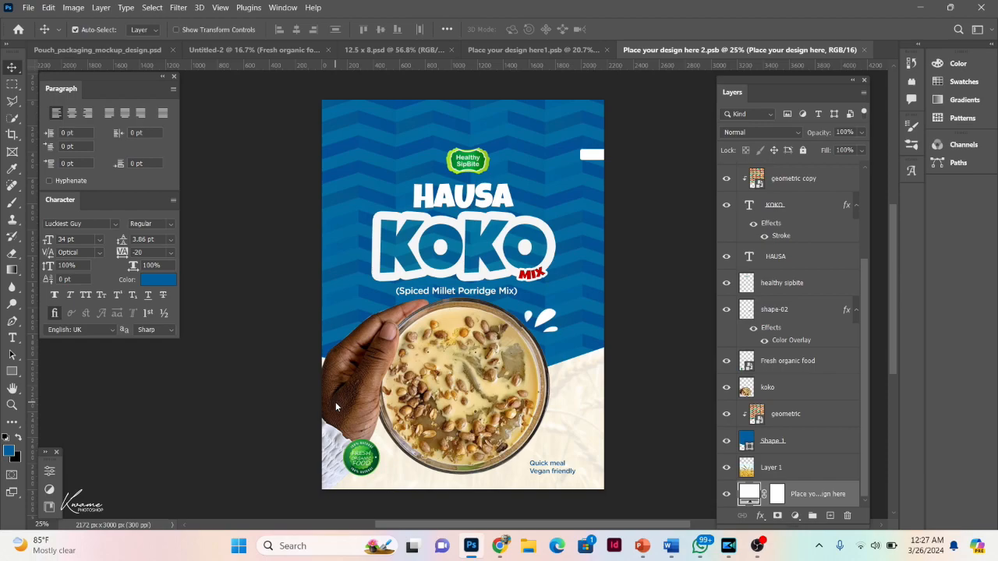
left_click(121, 52)
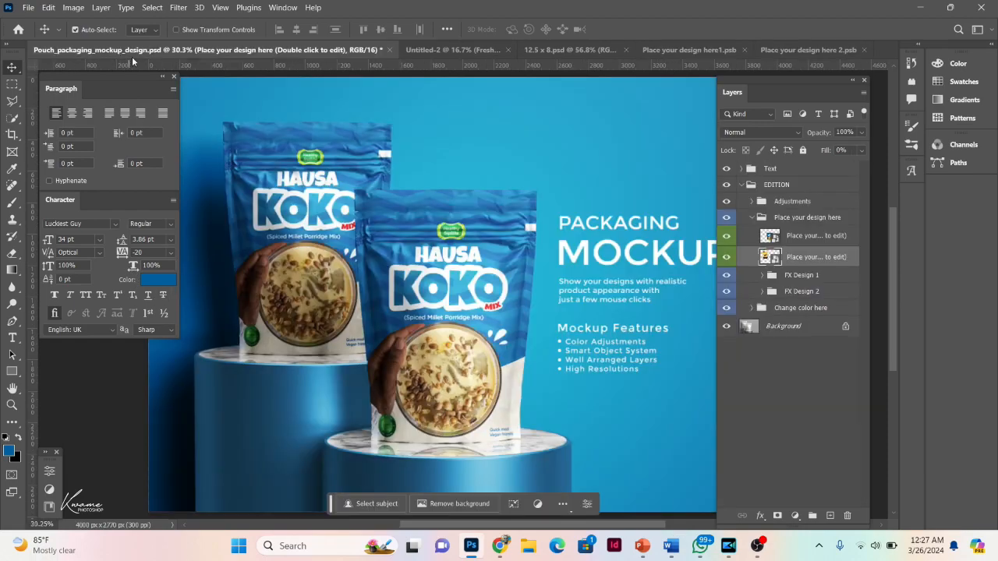
scroll(340, 232, "down", 2)
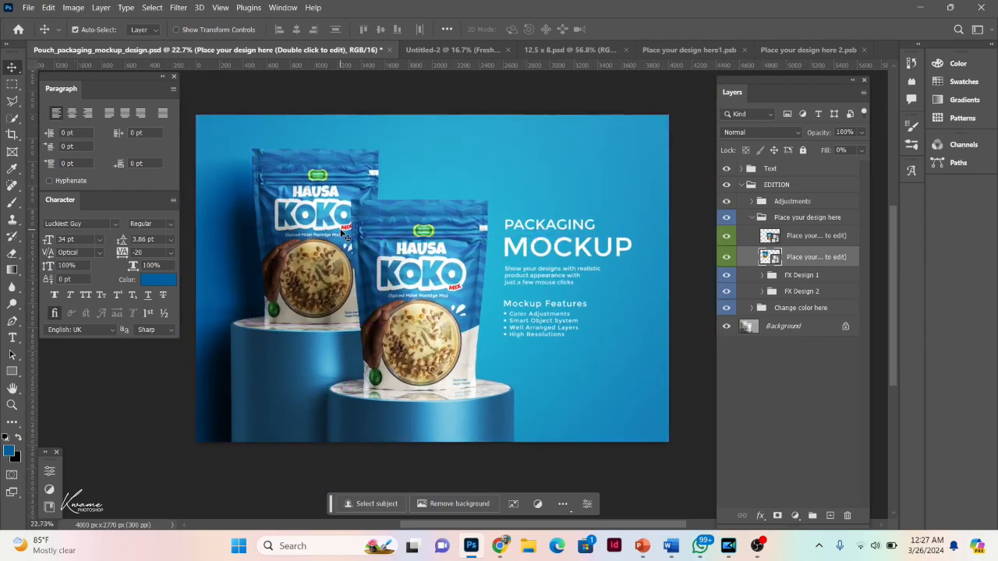
Try raising the mockup's Brightness/Contrast 1 adjustment to brightness 36 and contrast 63.
left_click(341, 232)
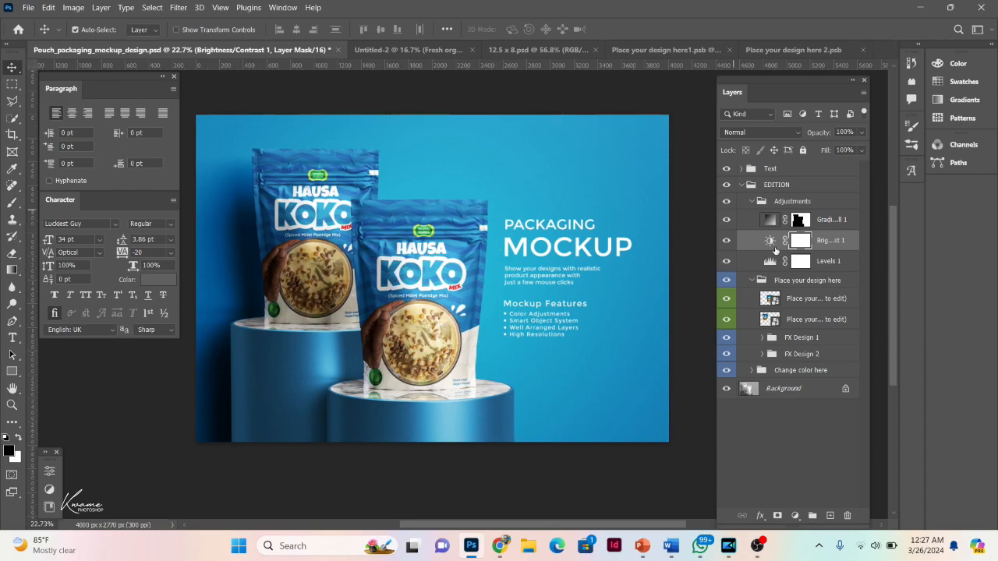
double_click(770, 241)
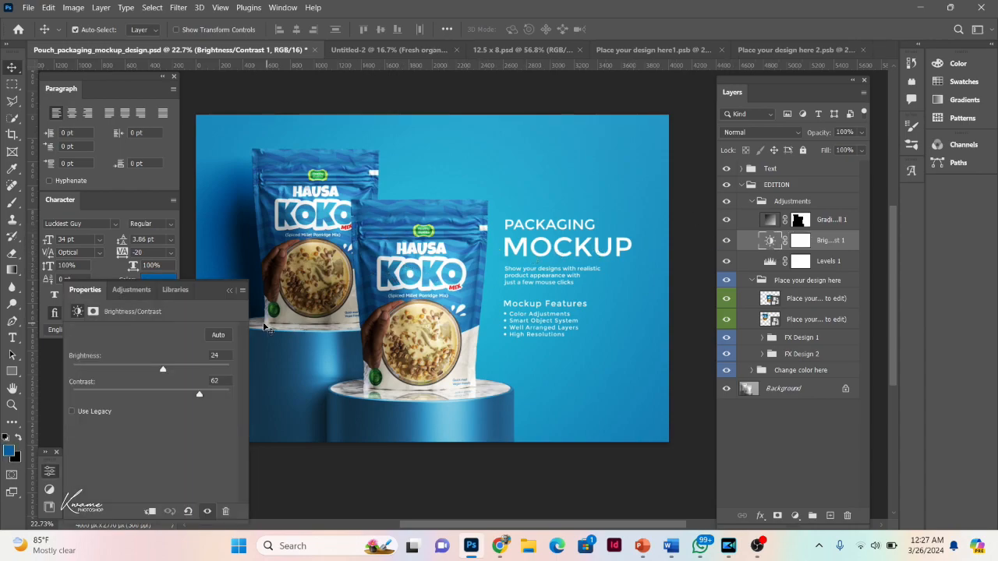
left_click_drag(206, 291, 188, 292)
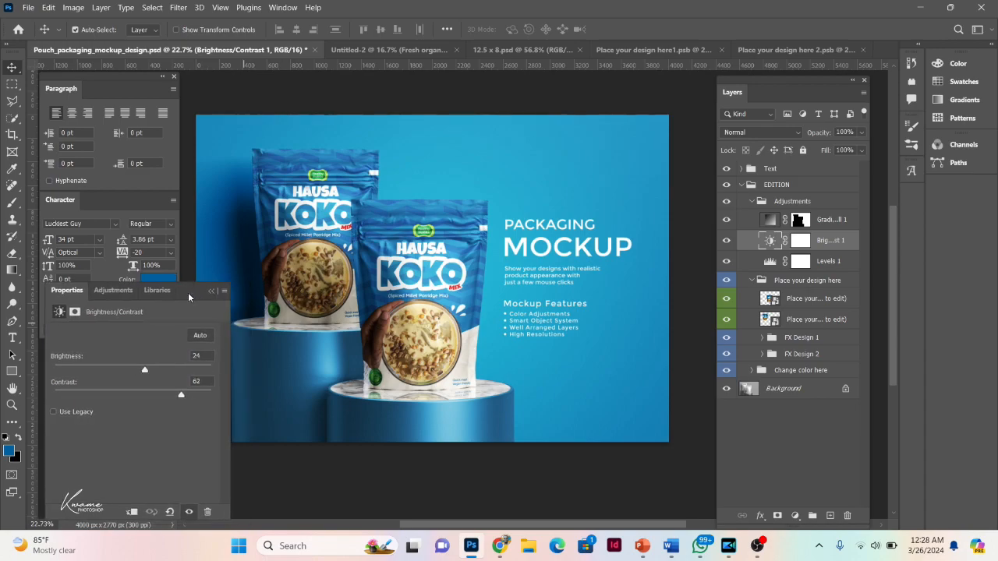
mouse_move(143, 372)
left_mouse_down()
mouse_move(53, 367)
mouse_move(167, 371)
mouse_move(151, 370)
left_mouse_up()
mouse_move(181, 396)
left_mouse_down()
mouse_move(88, 389)
mouse_move(242, 394)
mouse_move(167, 396)
left_mouse_up()
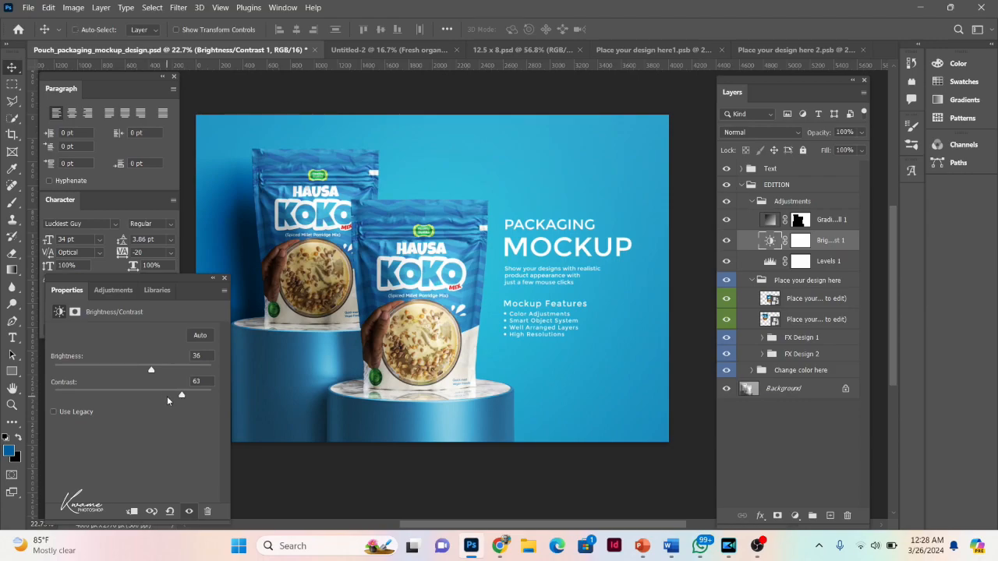
Review the Gradient Fill 1 settings and compare the mockup with the gradient and Brightness/Contrast adjustments off and on.
double_click(773, 220)
left_click_drag(718, 183, 703, 181)
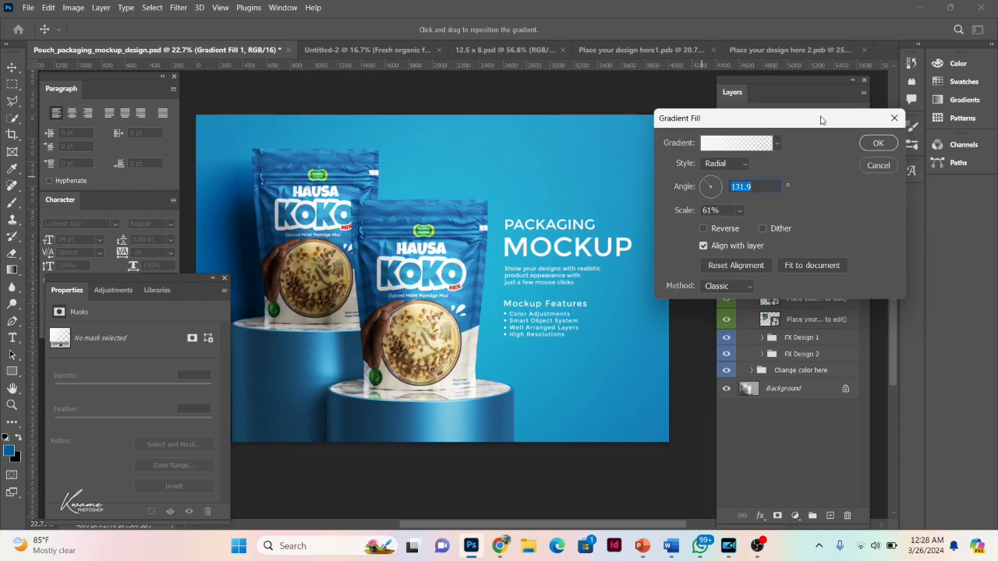
left_click(875, 143)
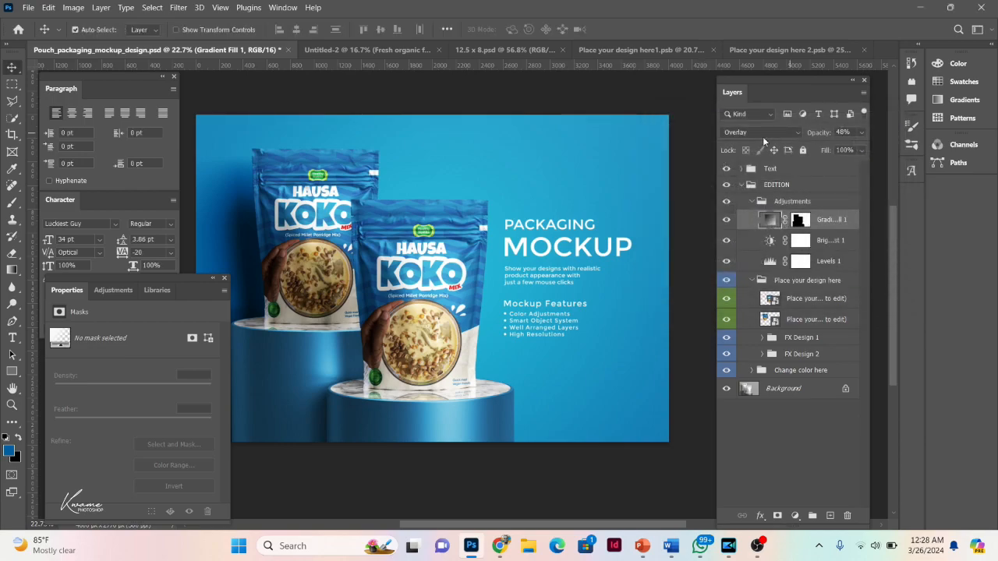
left_click(726, 221)
left_click(725, 221)
left_click(726, 221)
left_click(726, 221)
left_click(726, 241)
left_click(726, 241)
Try the Color blending mode on the Brightness/Contrast 1 adjustment layer.
left_click(767, 246)
left_click(757, 132)
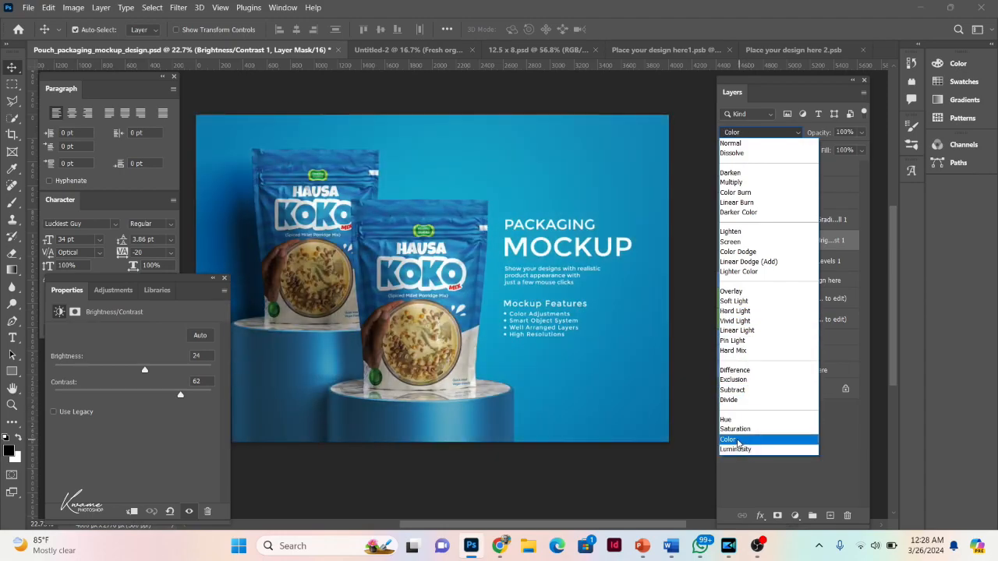
left_click(696, 468)
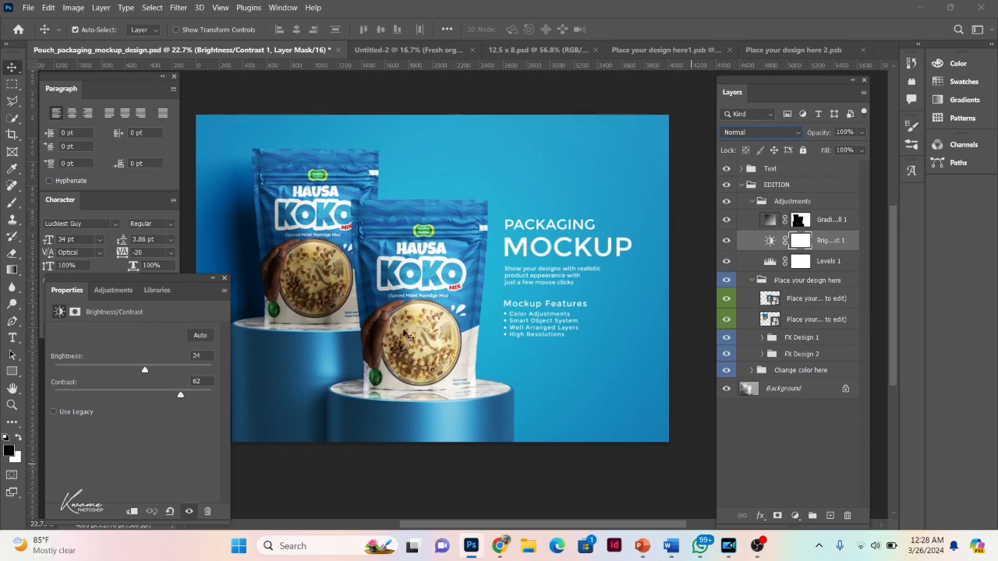
Try lowering the white input level of the Levels 1 adjustment to 237.
left_click(766, 263)
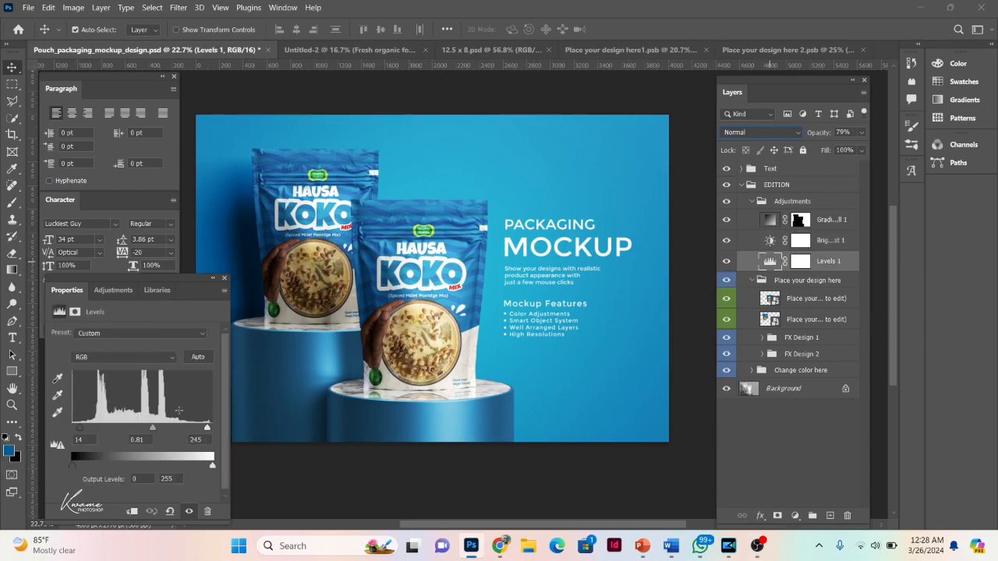
mouse_move(207, 429)
left_mouse_down()
mouse_move(193, 428)
mouse_move(203, 430)
left_mouse_up()
left_click_drag(75, 464, 16, 470)
key("ctrl")
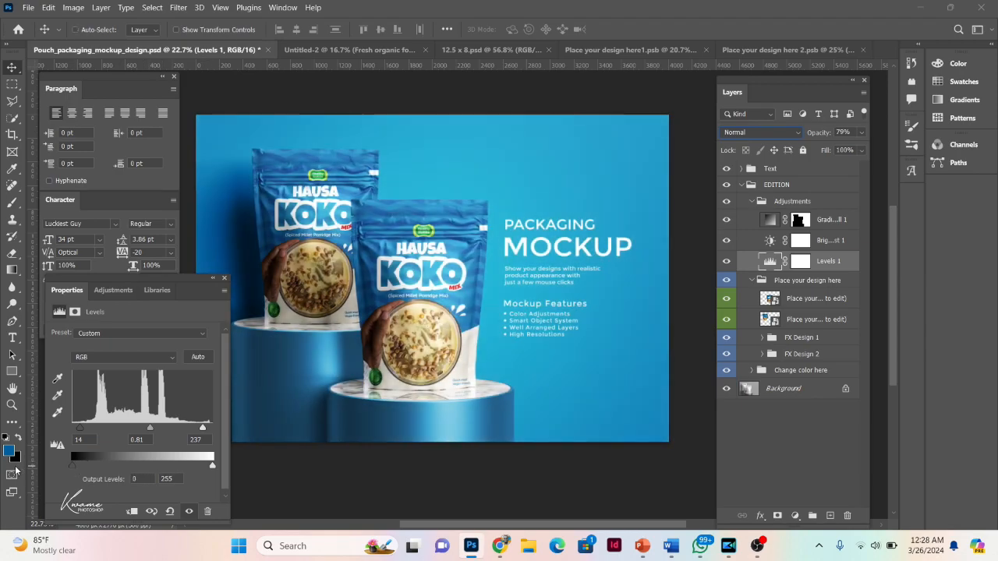
left_click(401, 477, "ctrl")
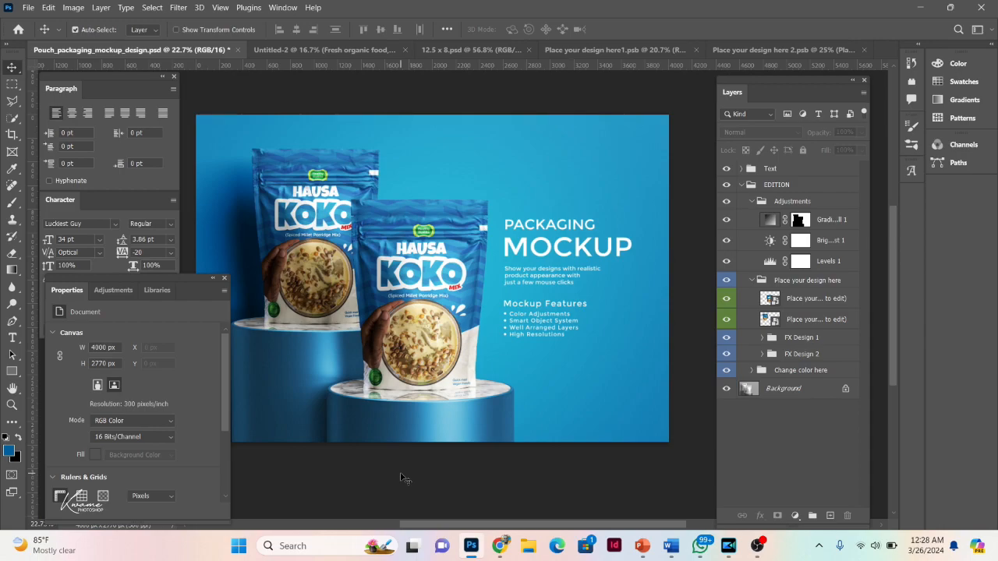
Set the Levels 1 adjustment layer's opacity to 4% and close its properties.
left_click(831, 263)
type("4")
key("Return")
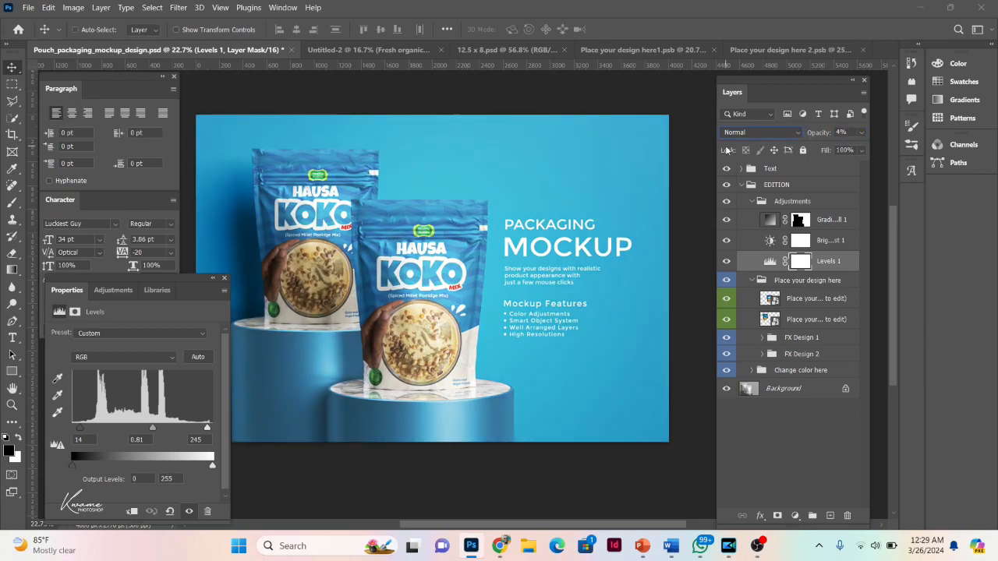
left_click(419, 482)
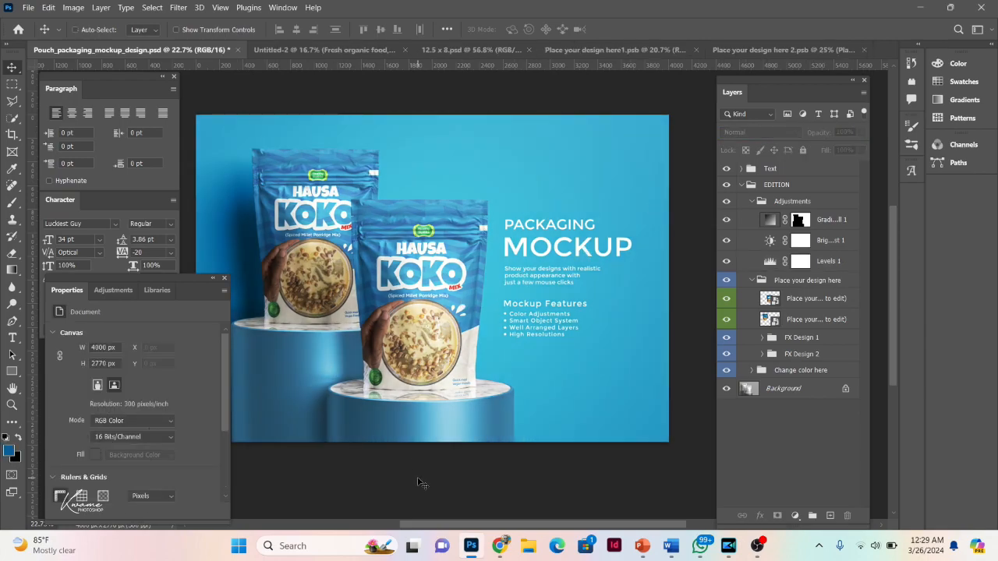
scroll(469, 372, "up", 2)
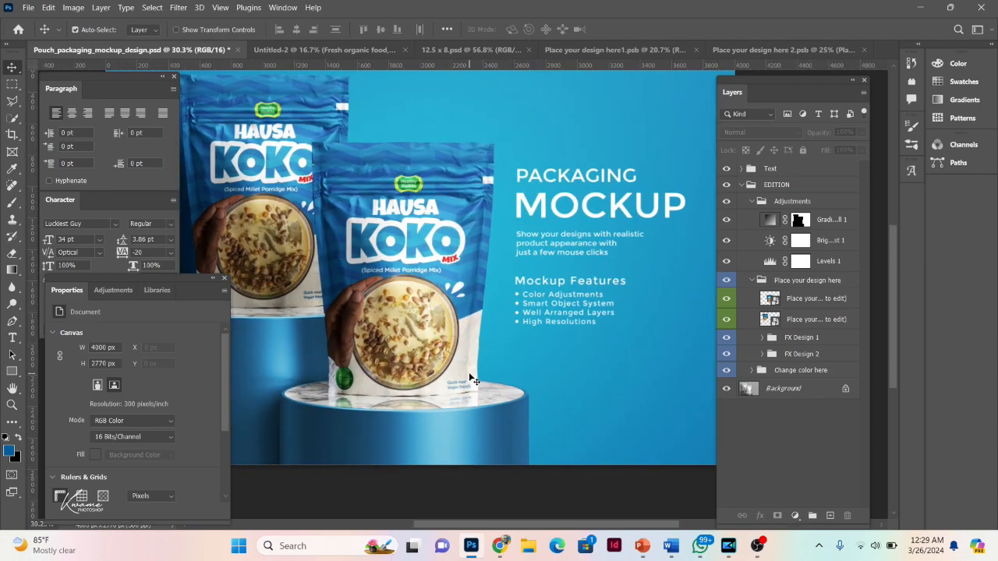
left_click(215, 279)
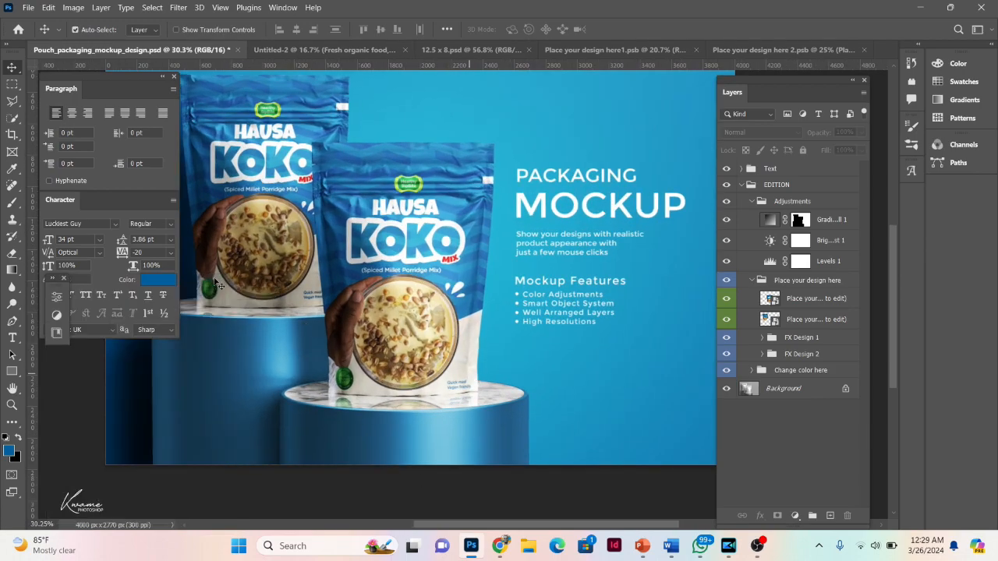
Collapse the EDITION group and compare the whole mockup with the Text group hidden and shown.
left_click(740, 186)
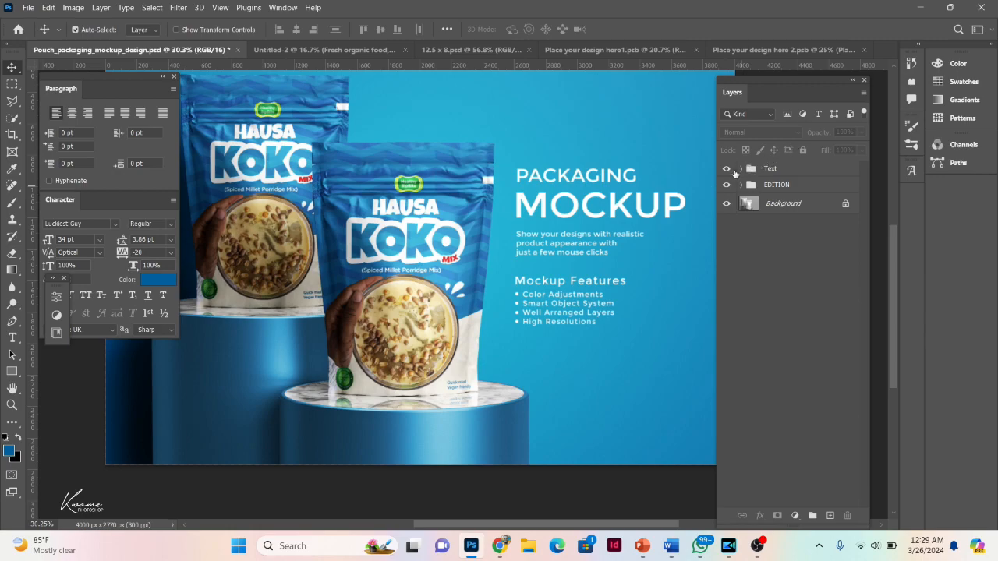
left_click(727, 169)
key("ctrl+minus")
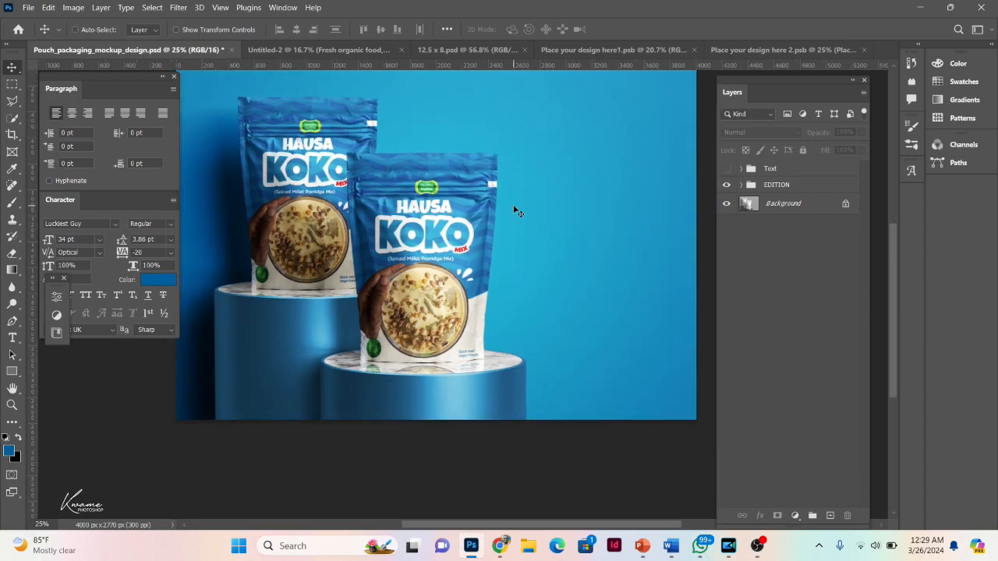
key("ctrl+minus")
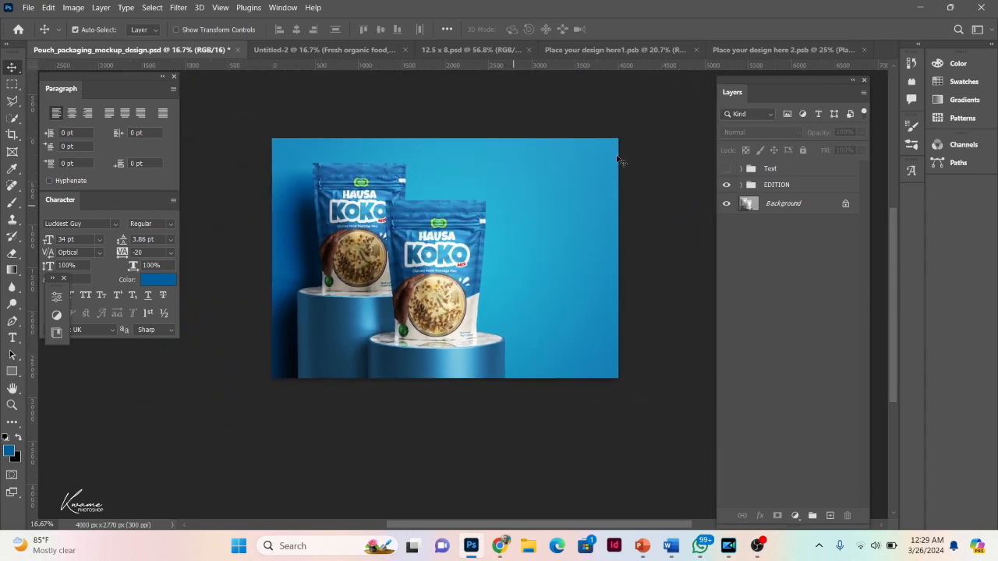
left_click(727, 169, "ctrl")
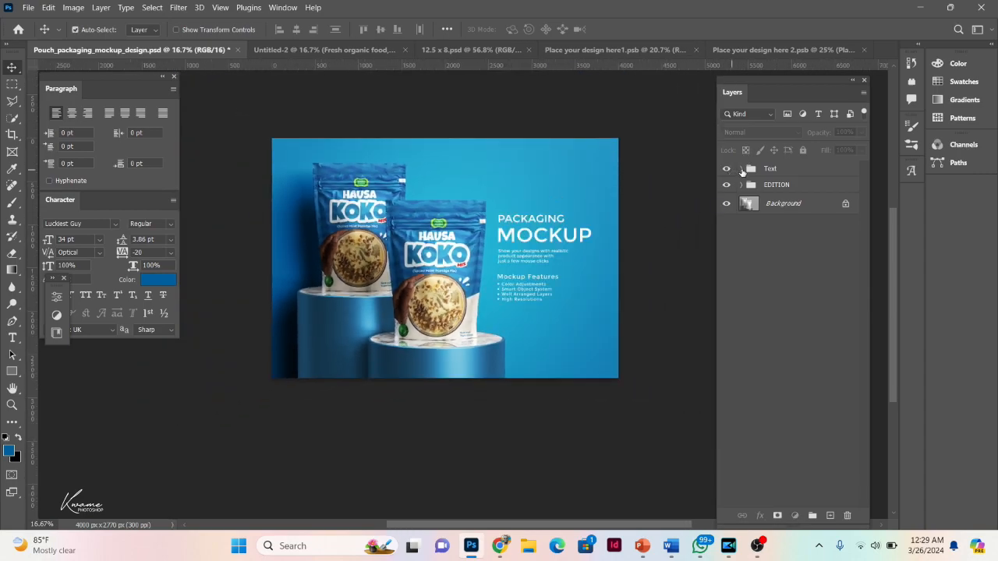
Expand the Text group, select the mockup features bullet list and view the whole mockup.
left_click(740, 169)
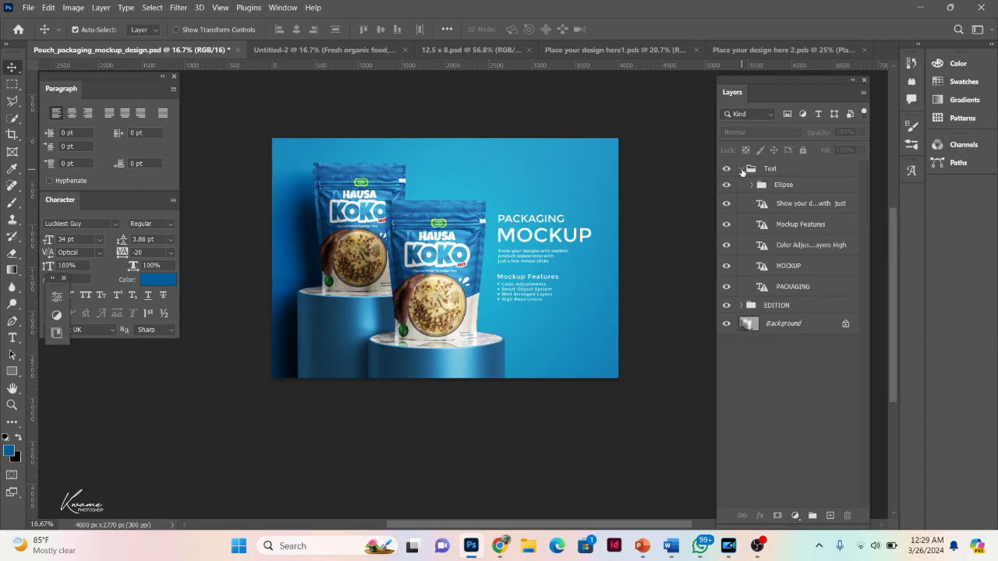
left_click(517, 291)
scroll(517, 291, "up", 3)
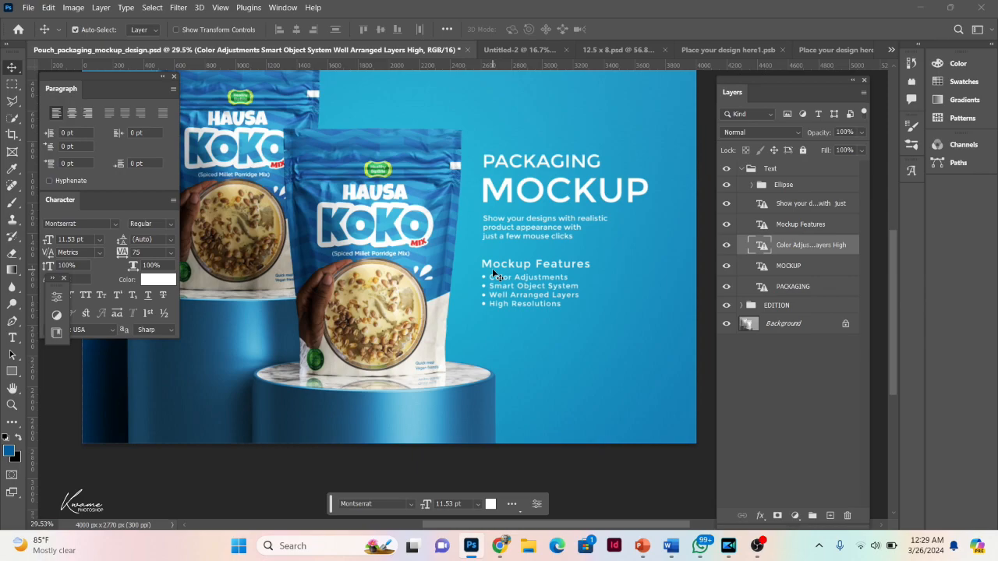
key("ctrl+0")
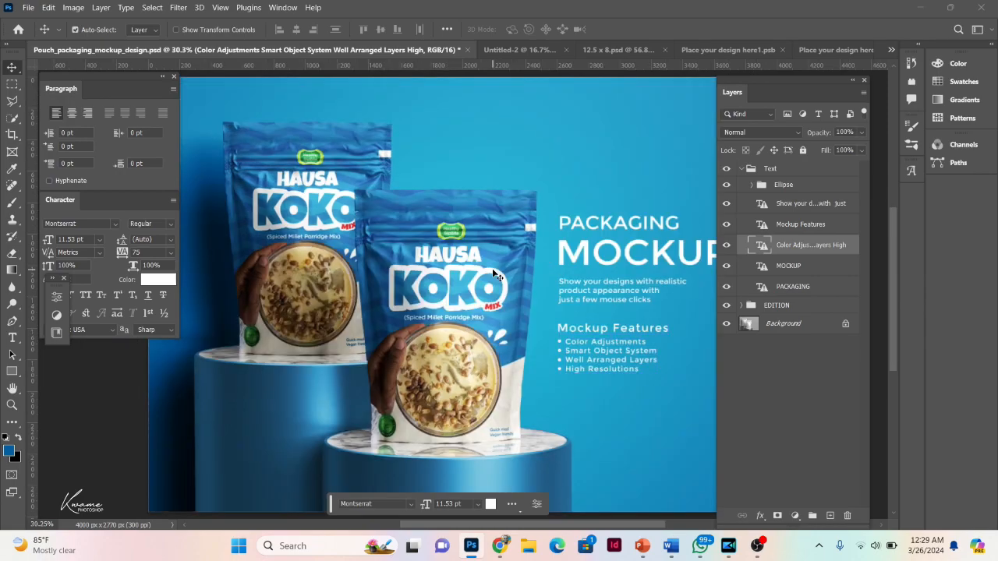